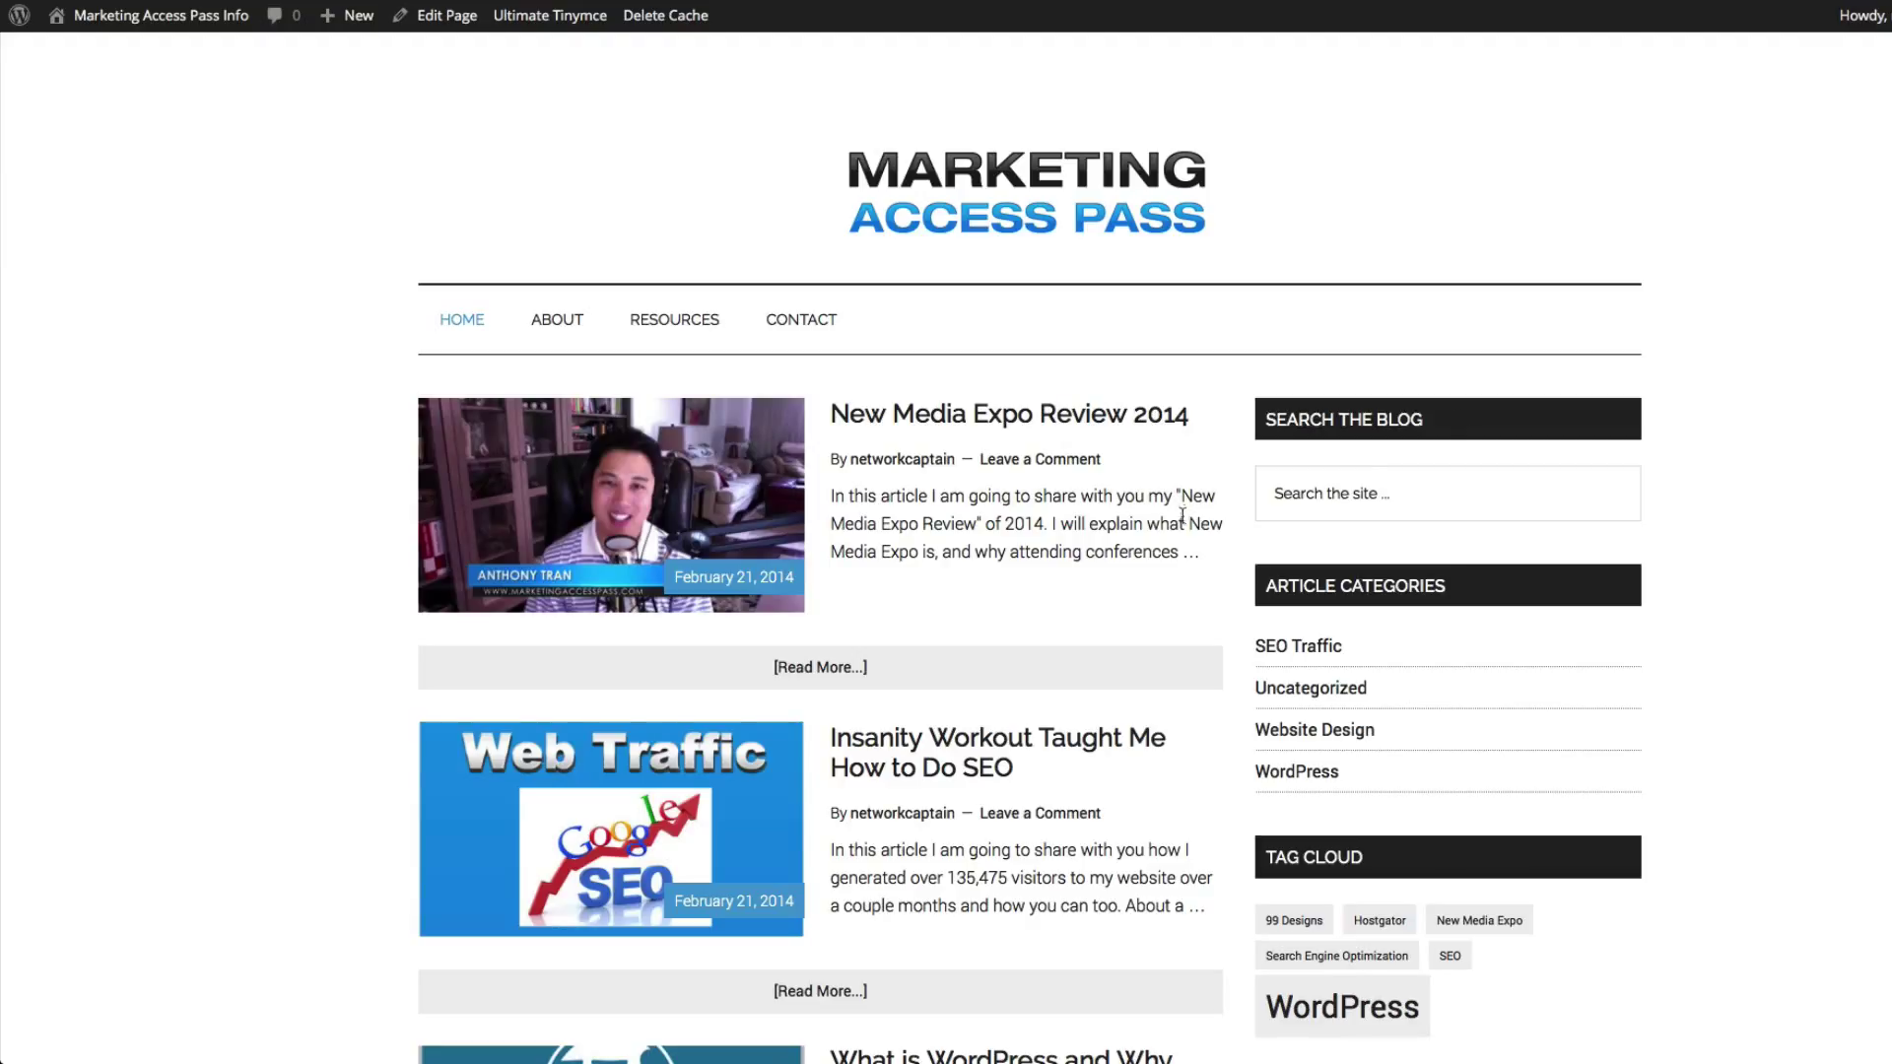
- Open the New Media Expo Review 2014 post and scroll through its article and video
click(830, 670)
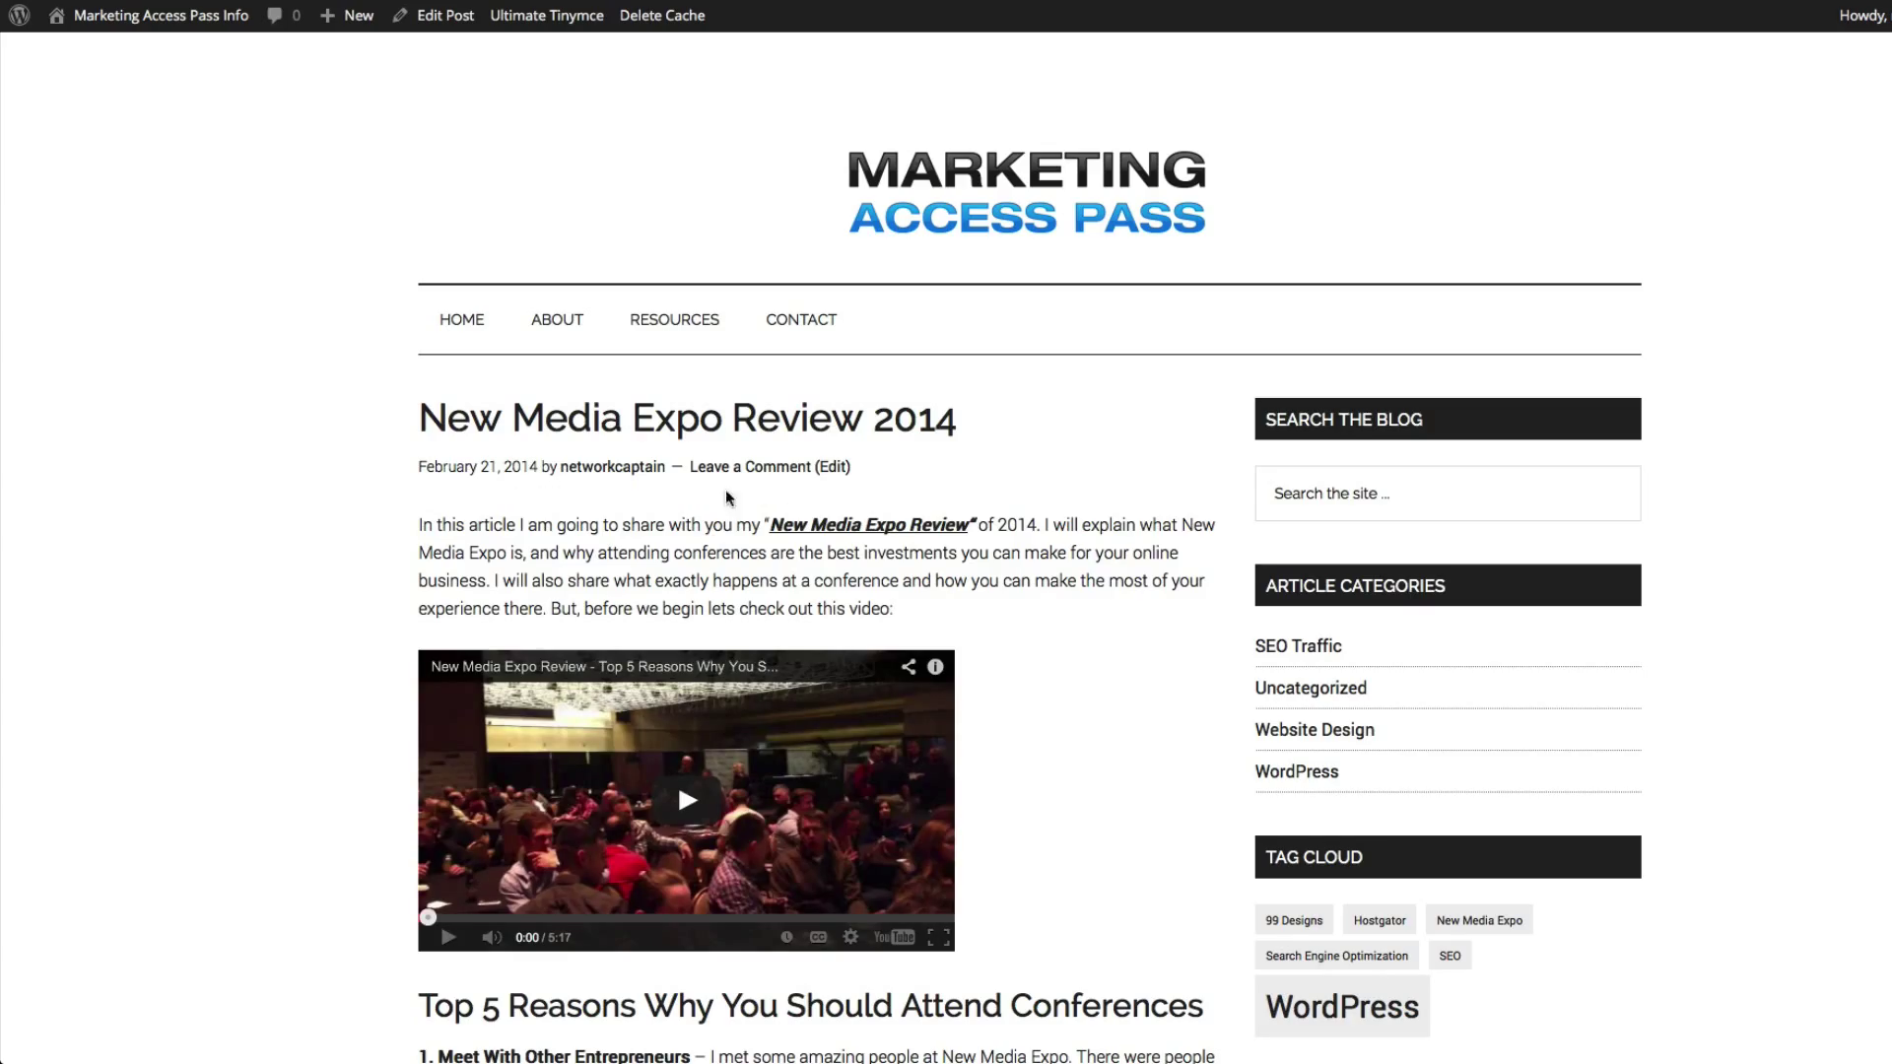
scroll(788, 532, down, 20)
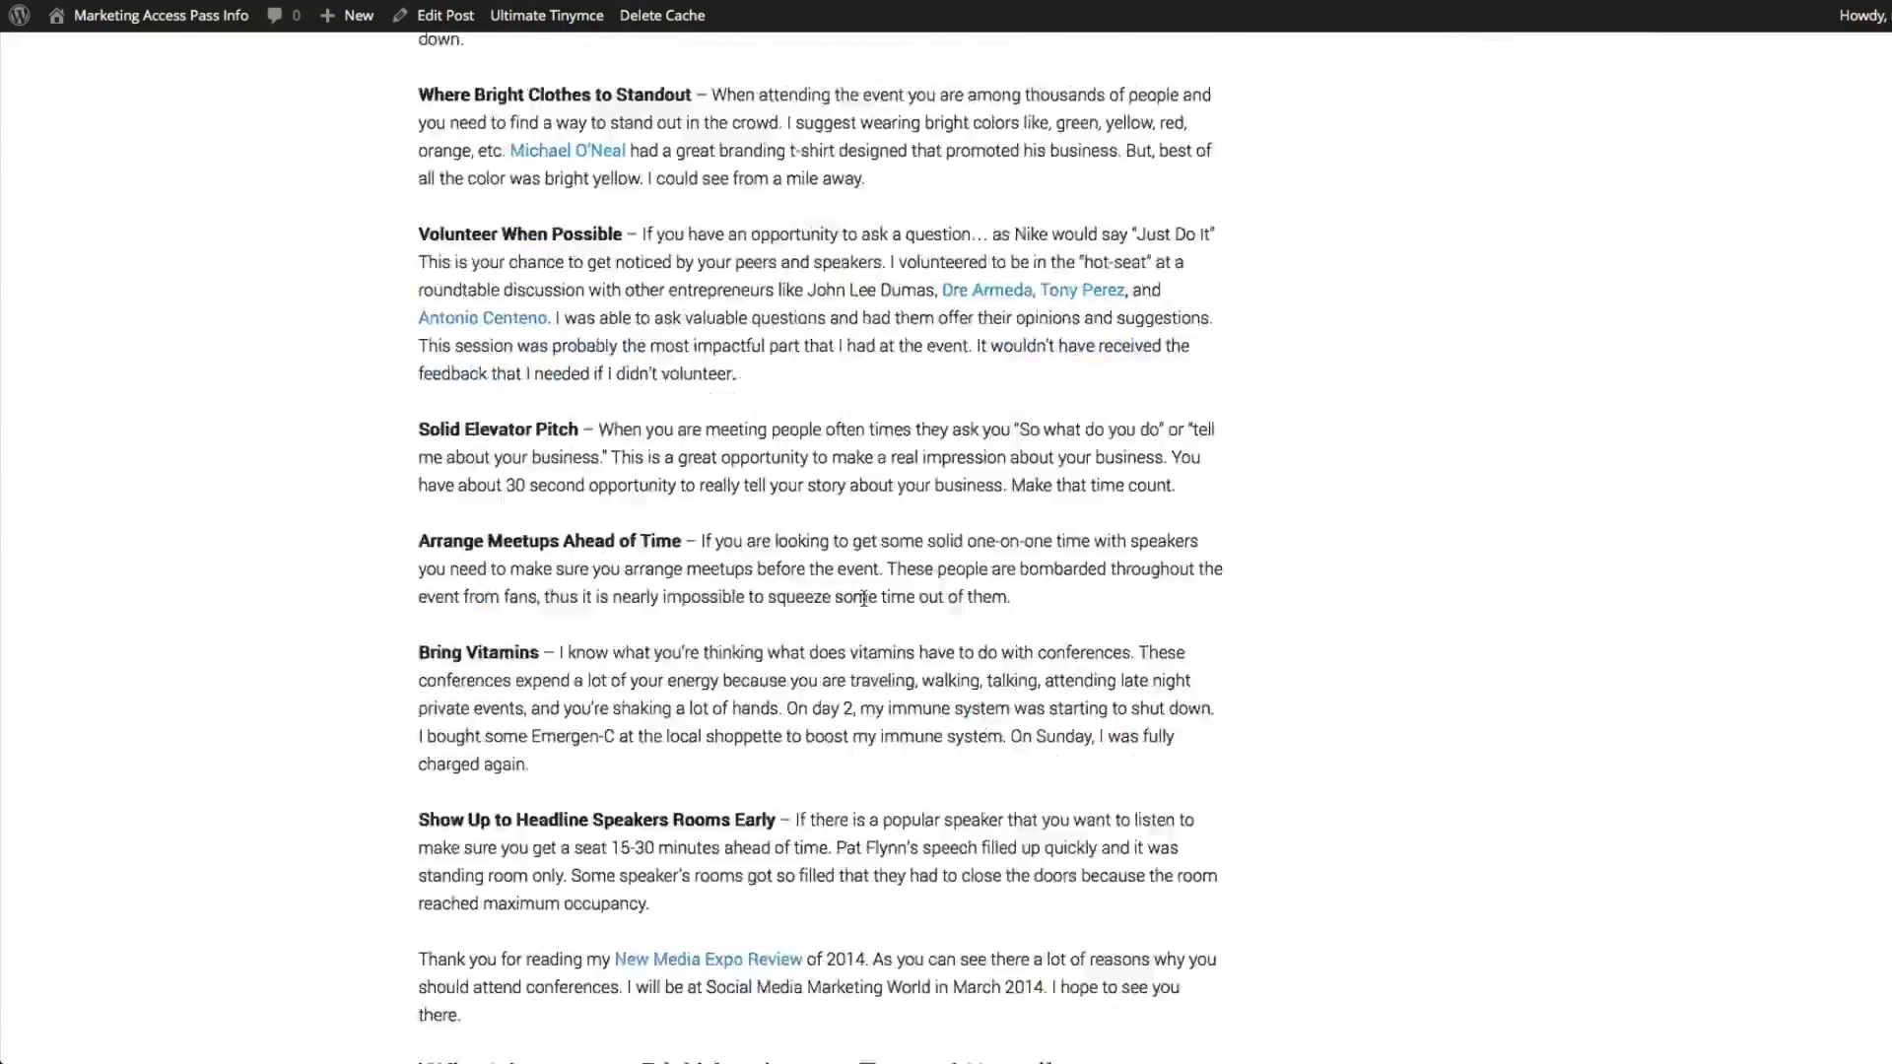
scroll(864, 598, down, 5)
scroll(865, 595, up, 20)
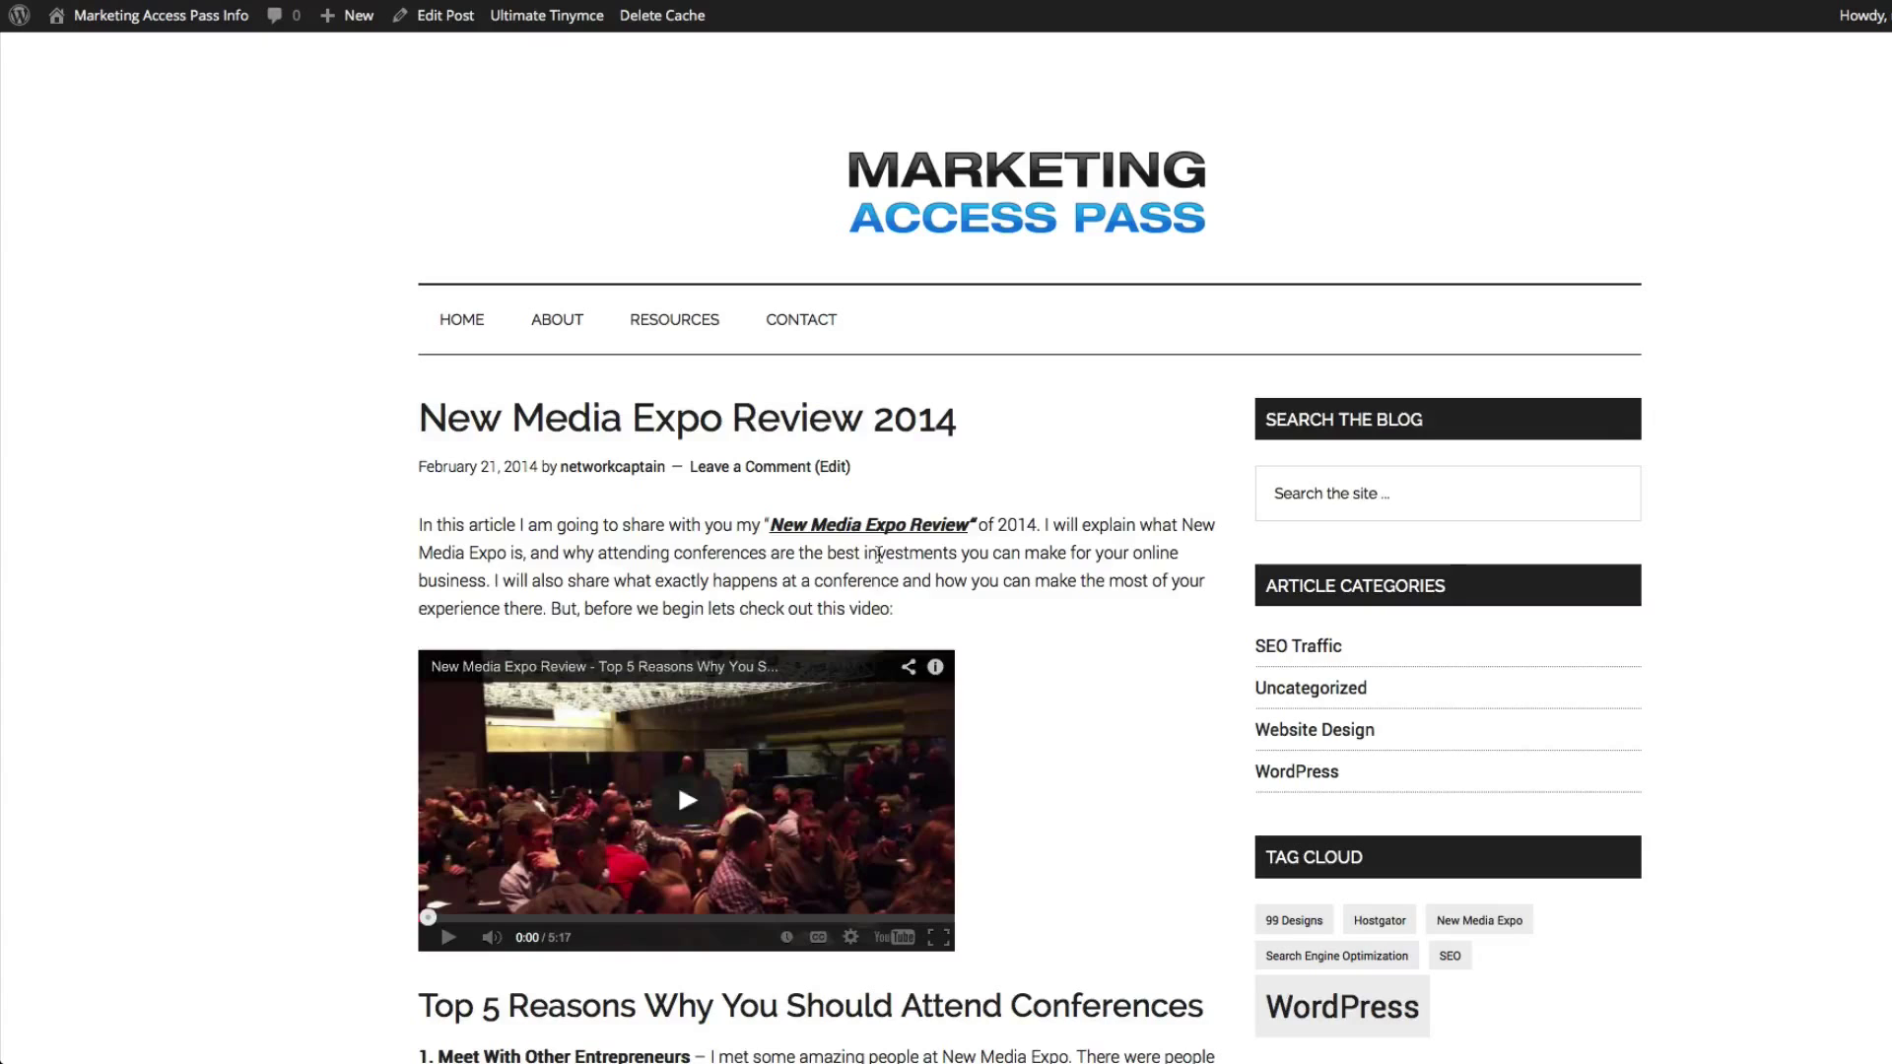
- From the Dashboard's Plugins > Add New page, search for 'twitter facebook social share'
click(148, 15)
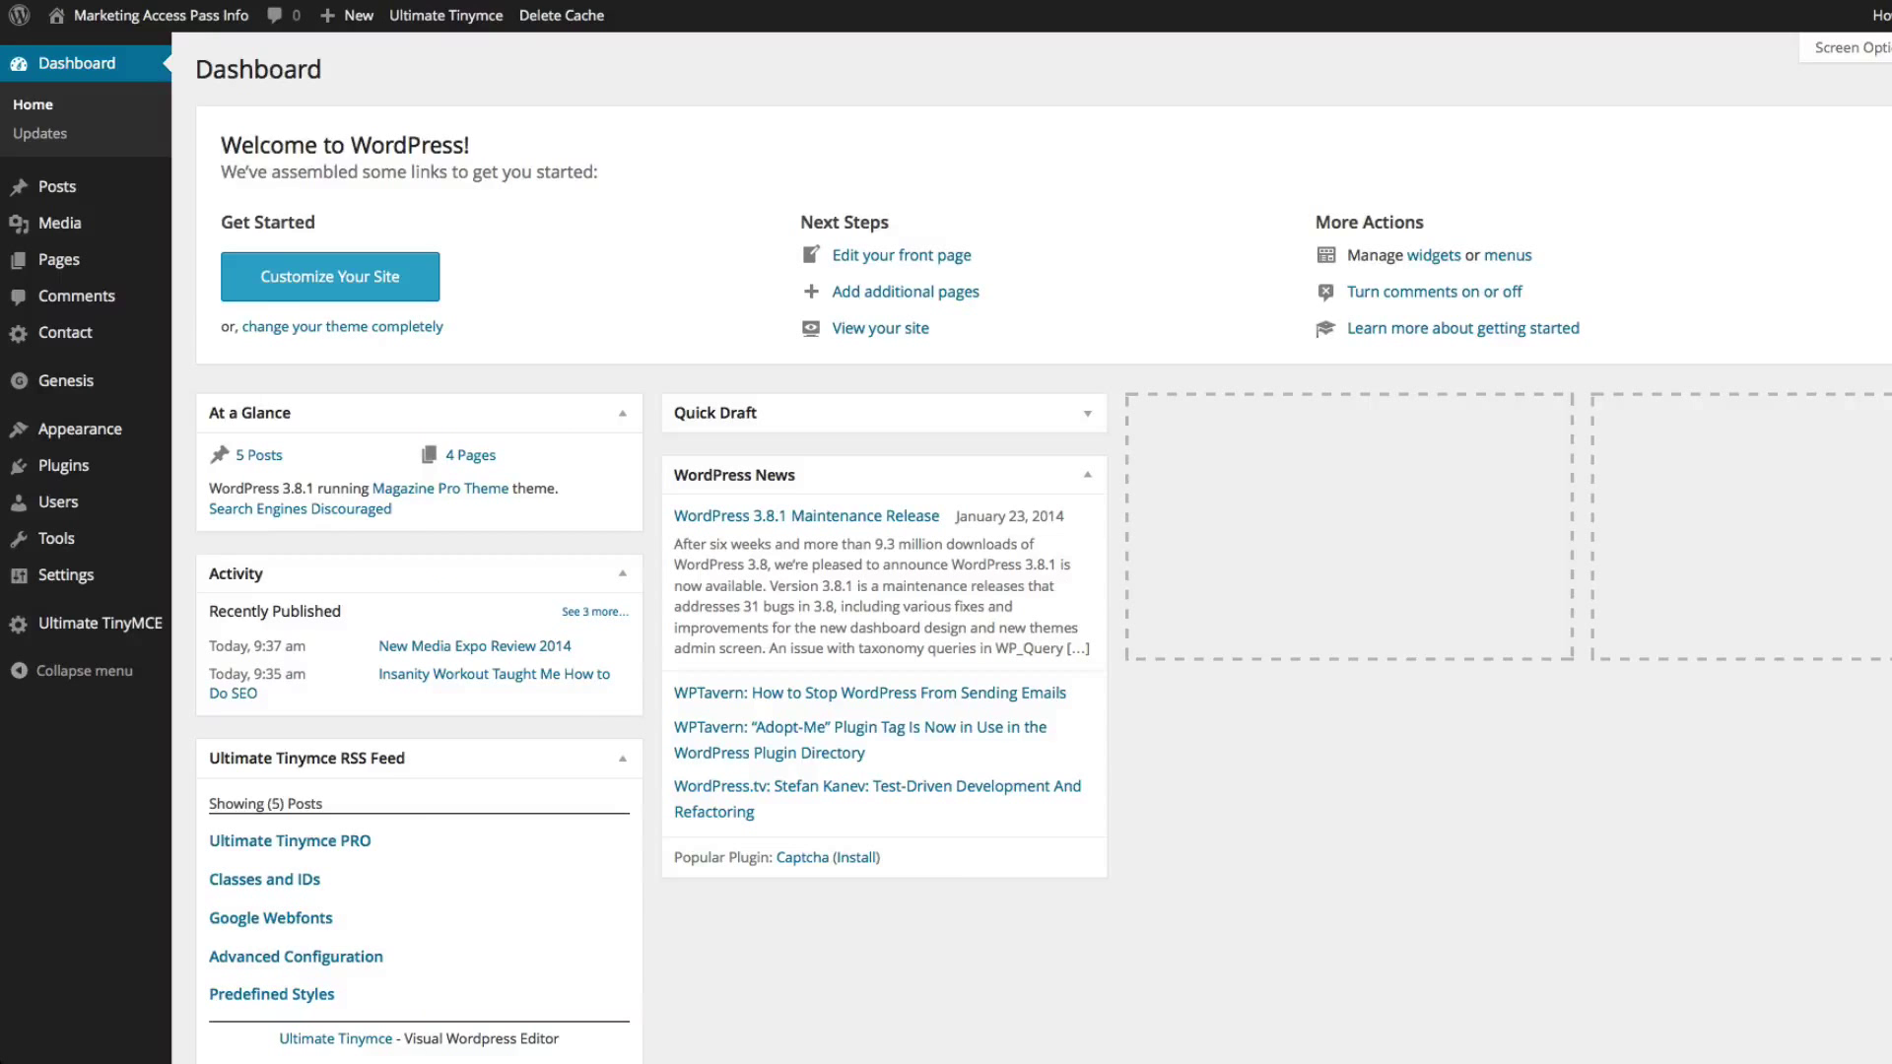
mouse_move(87, 471)
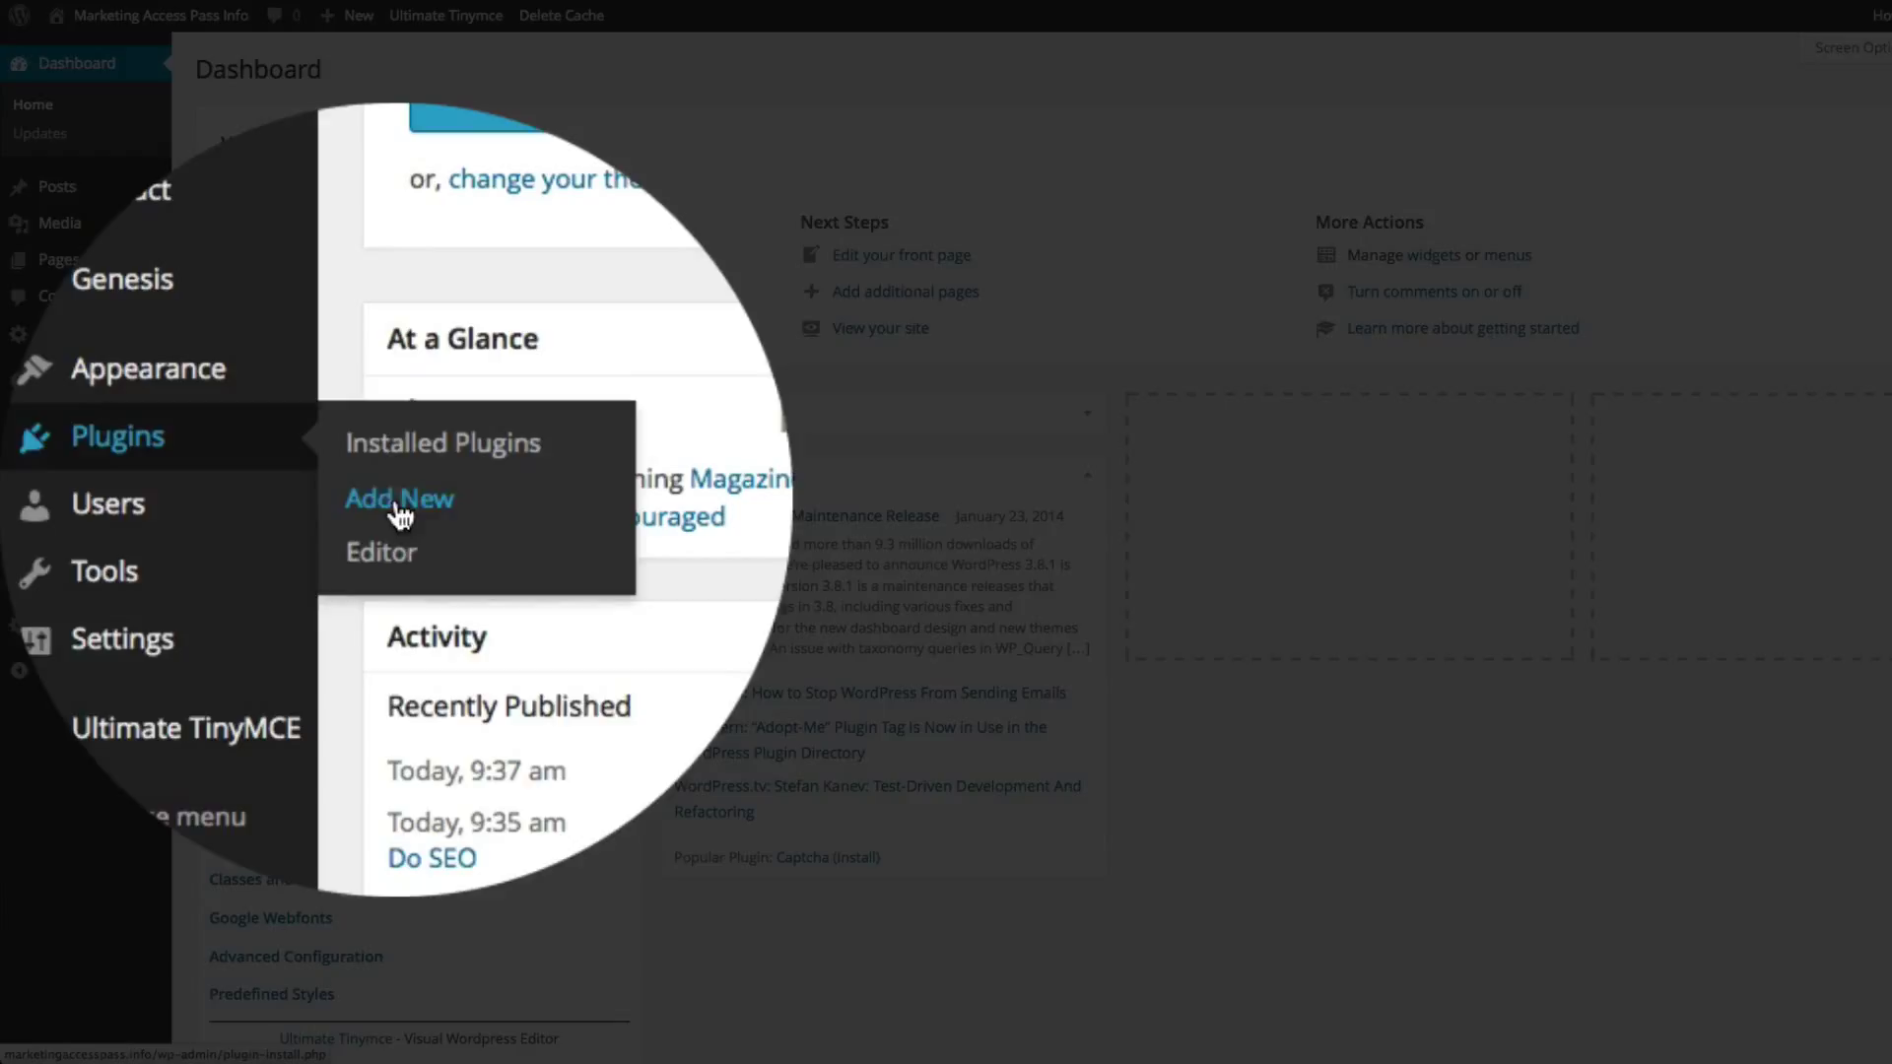
click(399, 511)
click(300, 241)
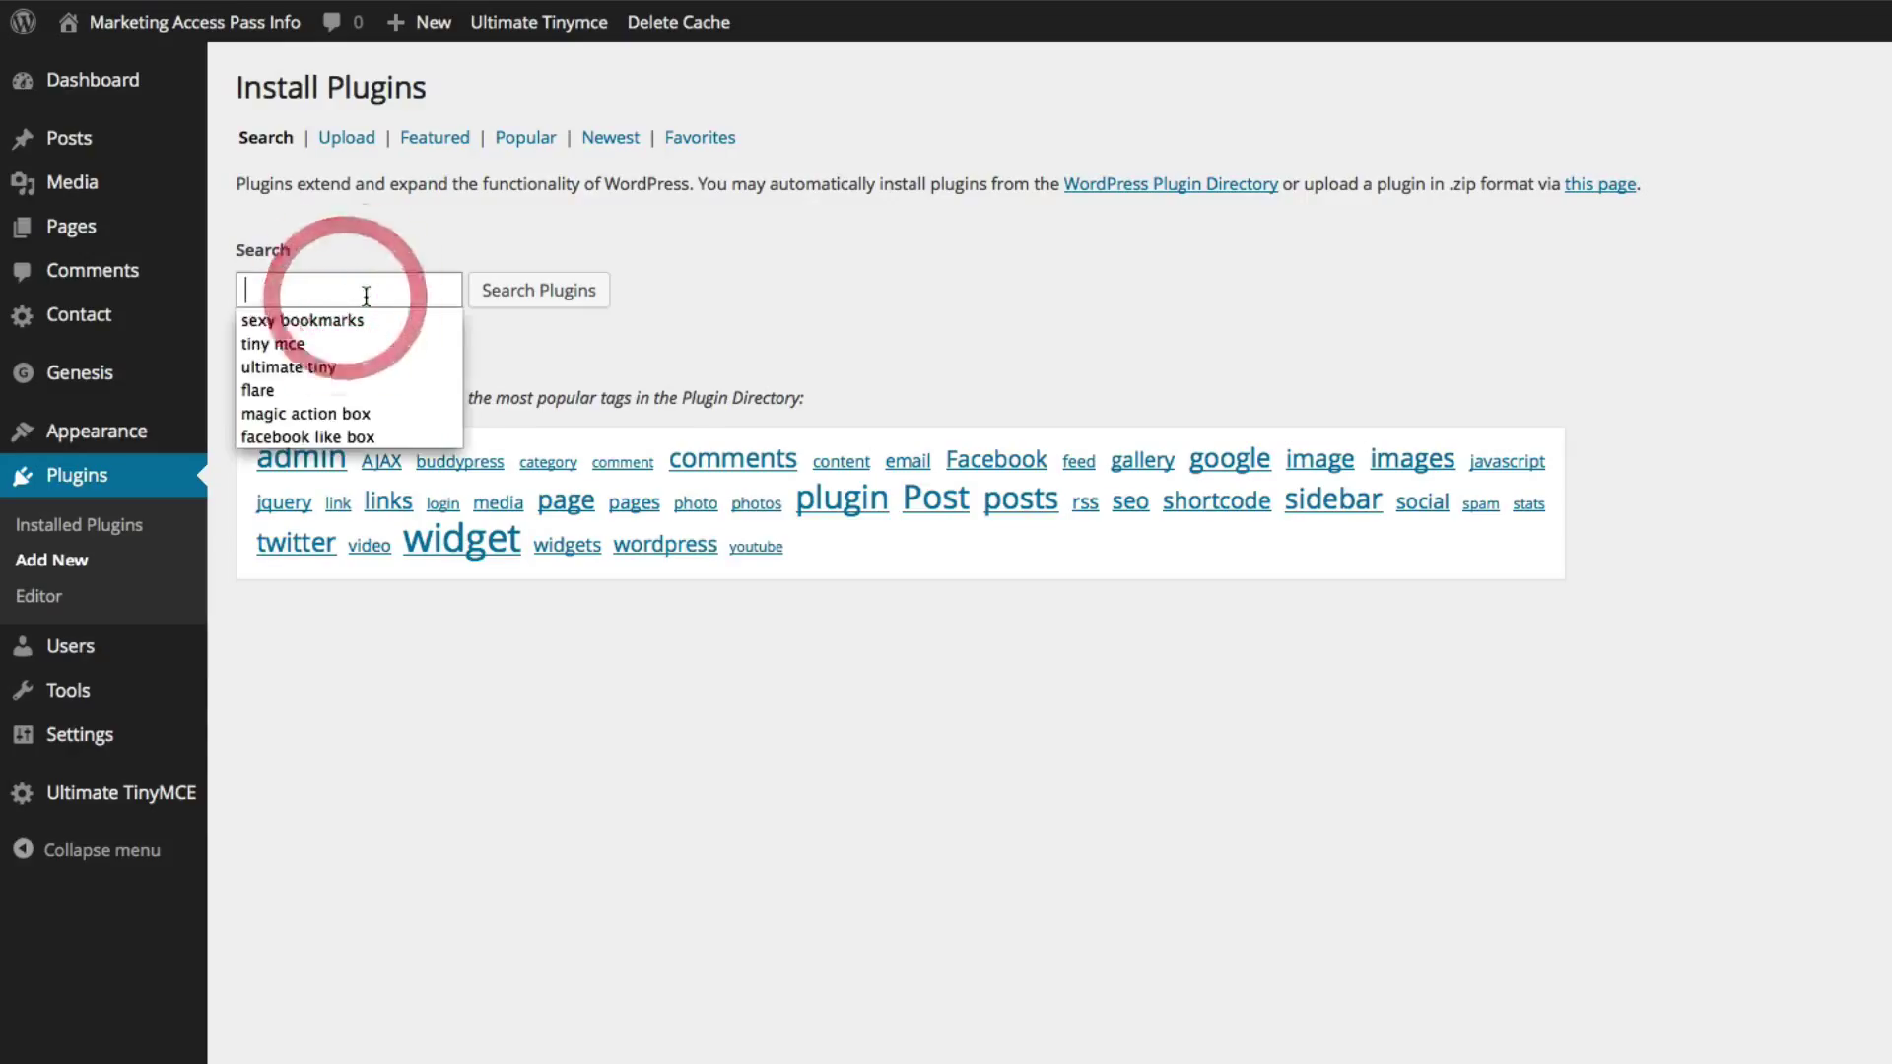
text(twitter )
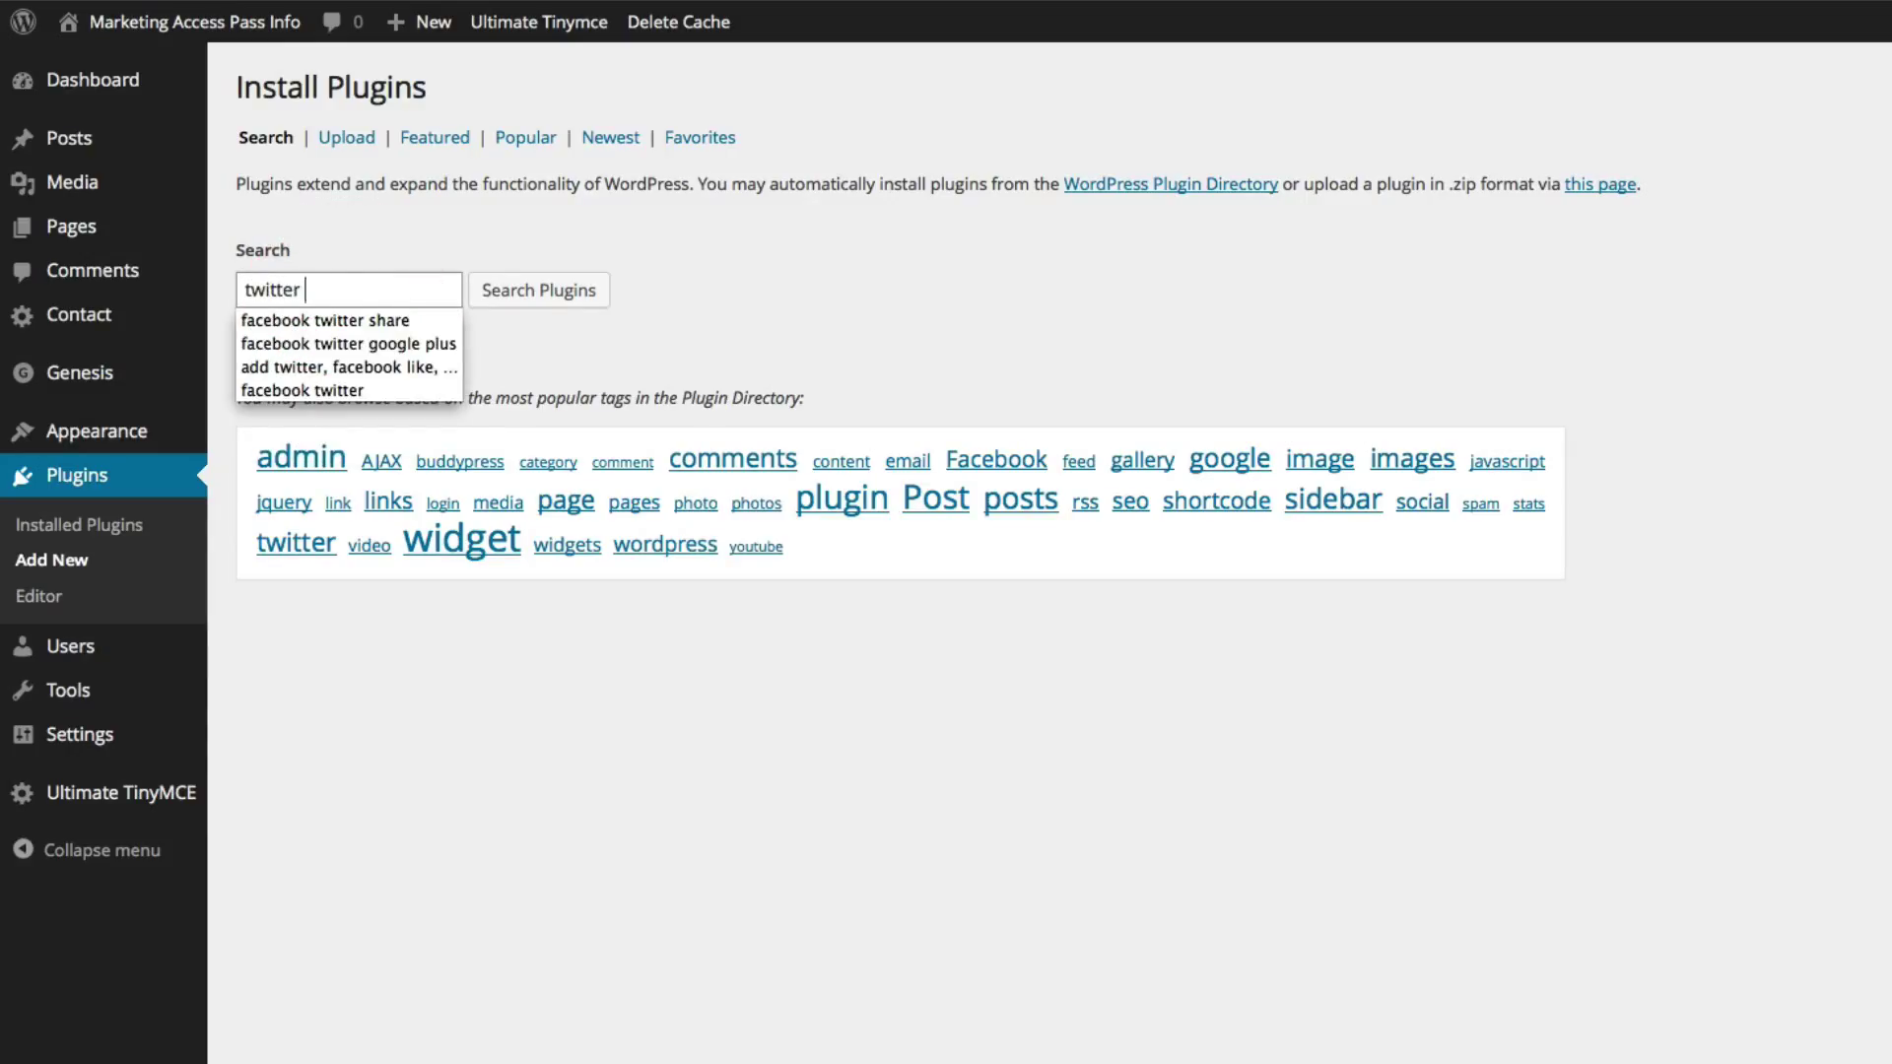
text(facebook soc)
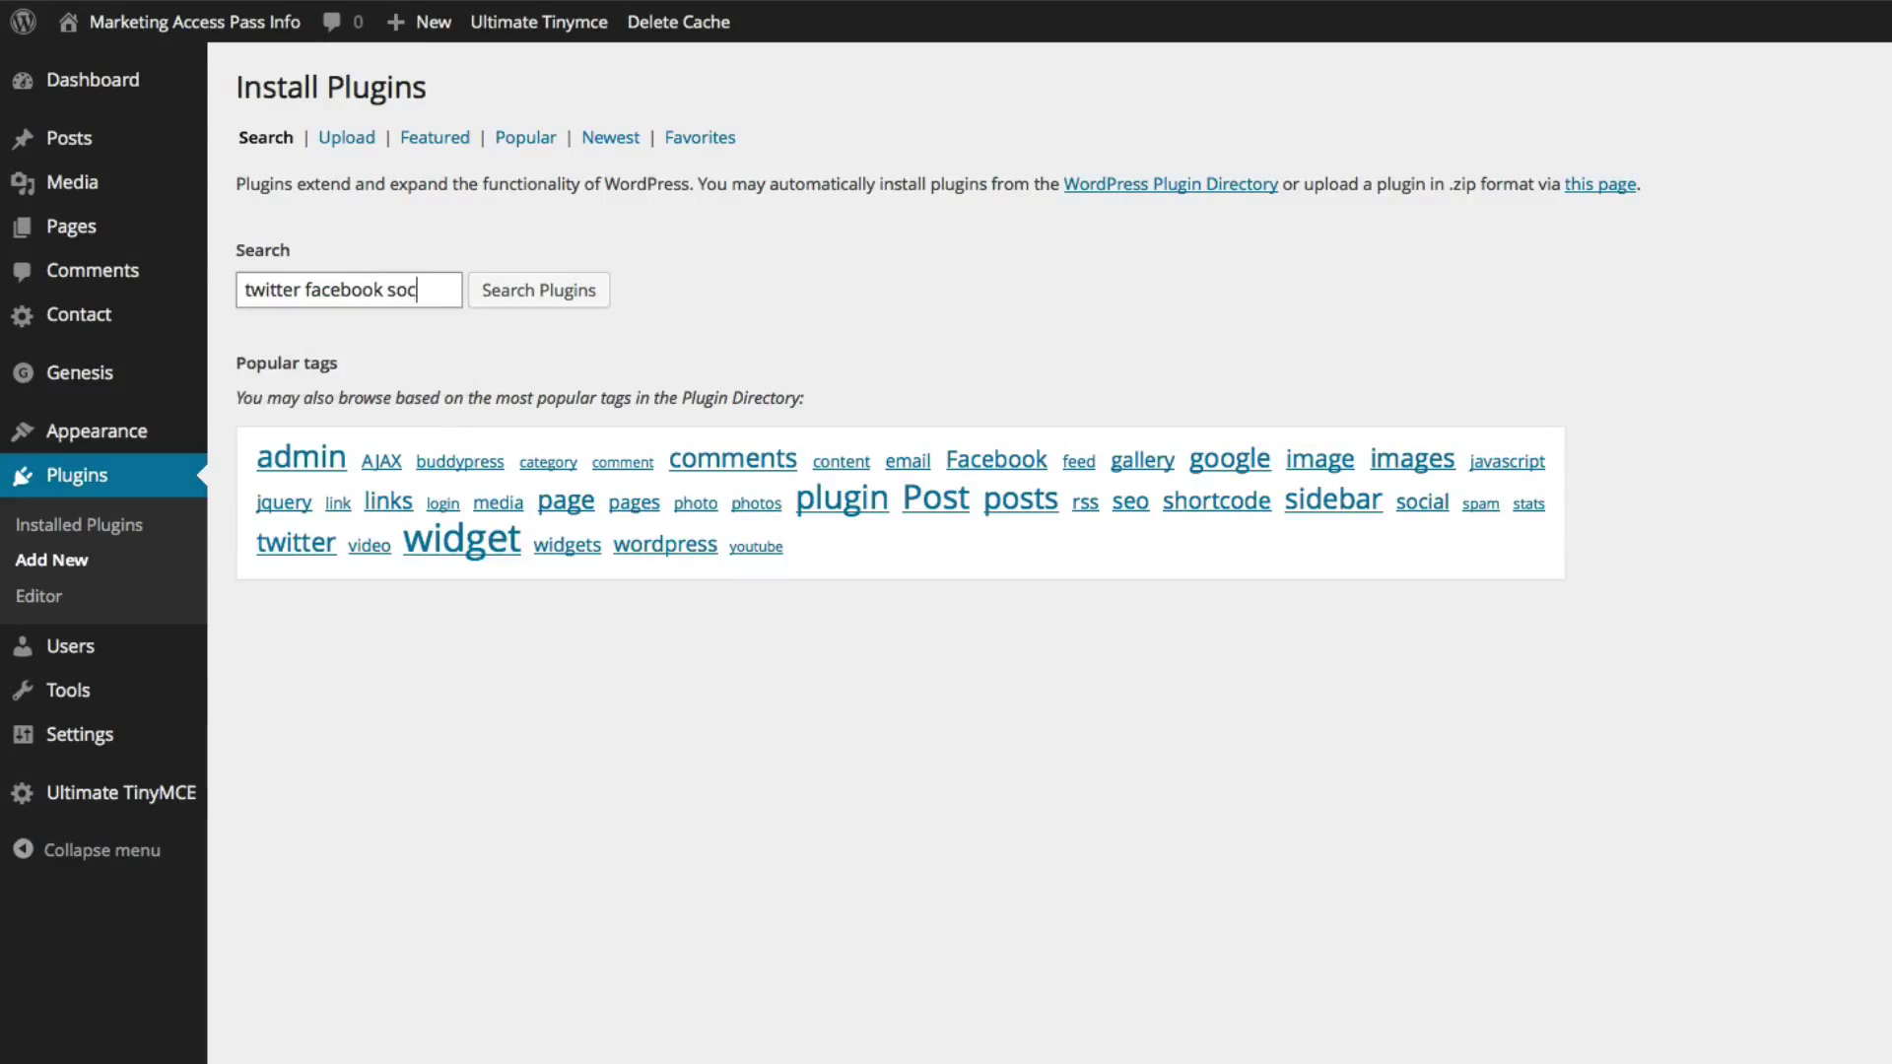
text(ial share)
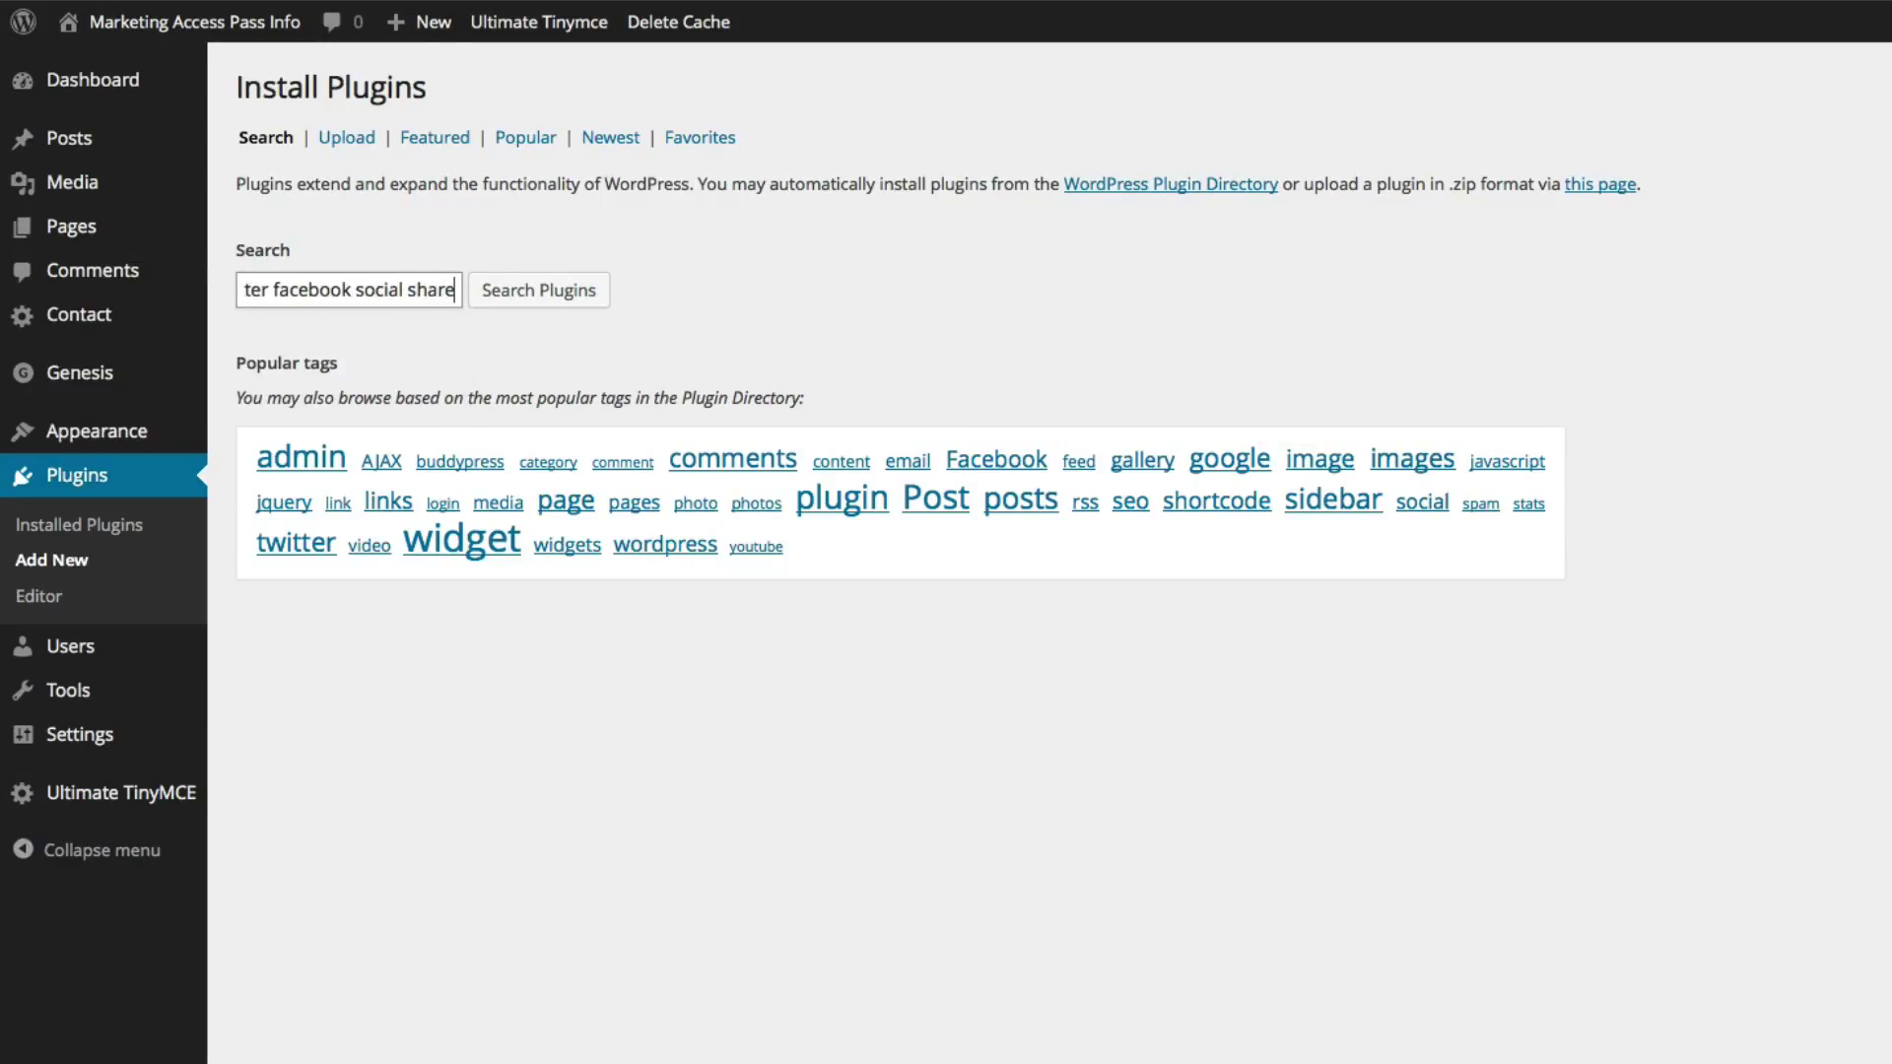
key(Return)
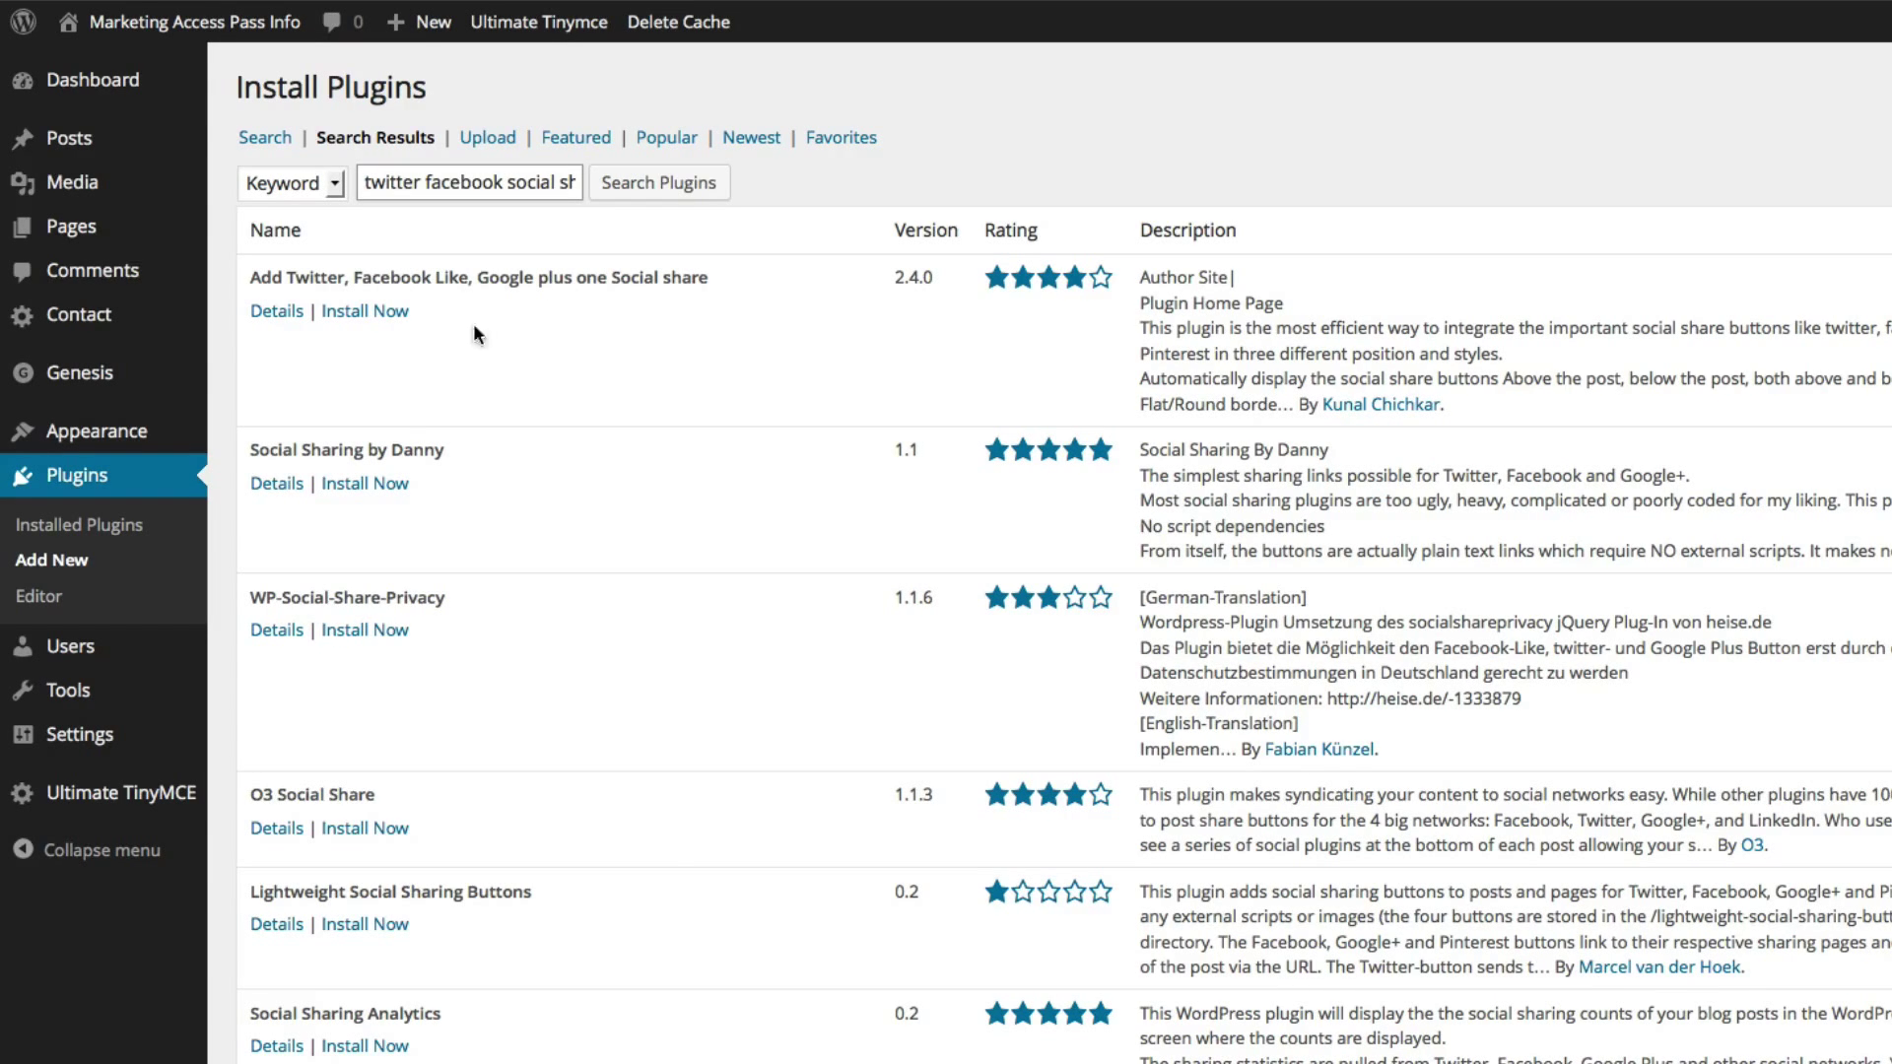
- Install the first result and activate Twitter Facebook Social Share 2.4.0
click(365, 312)
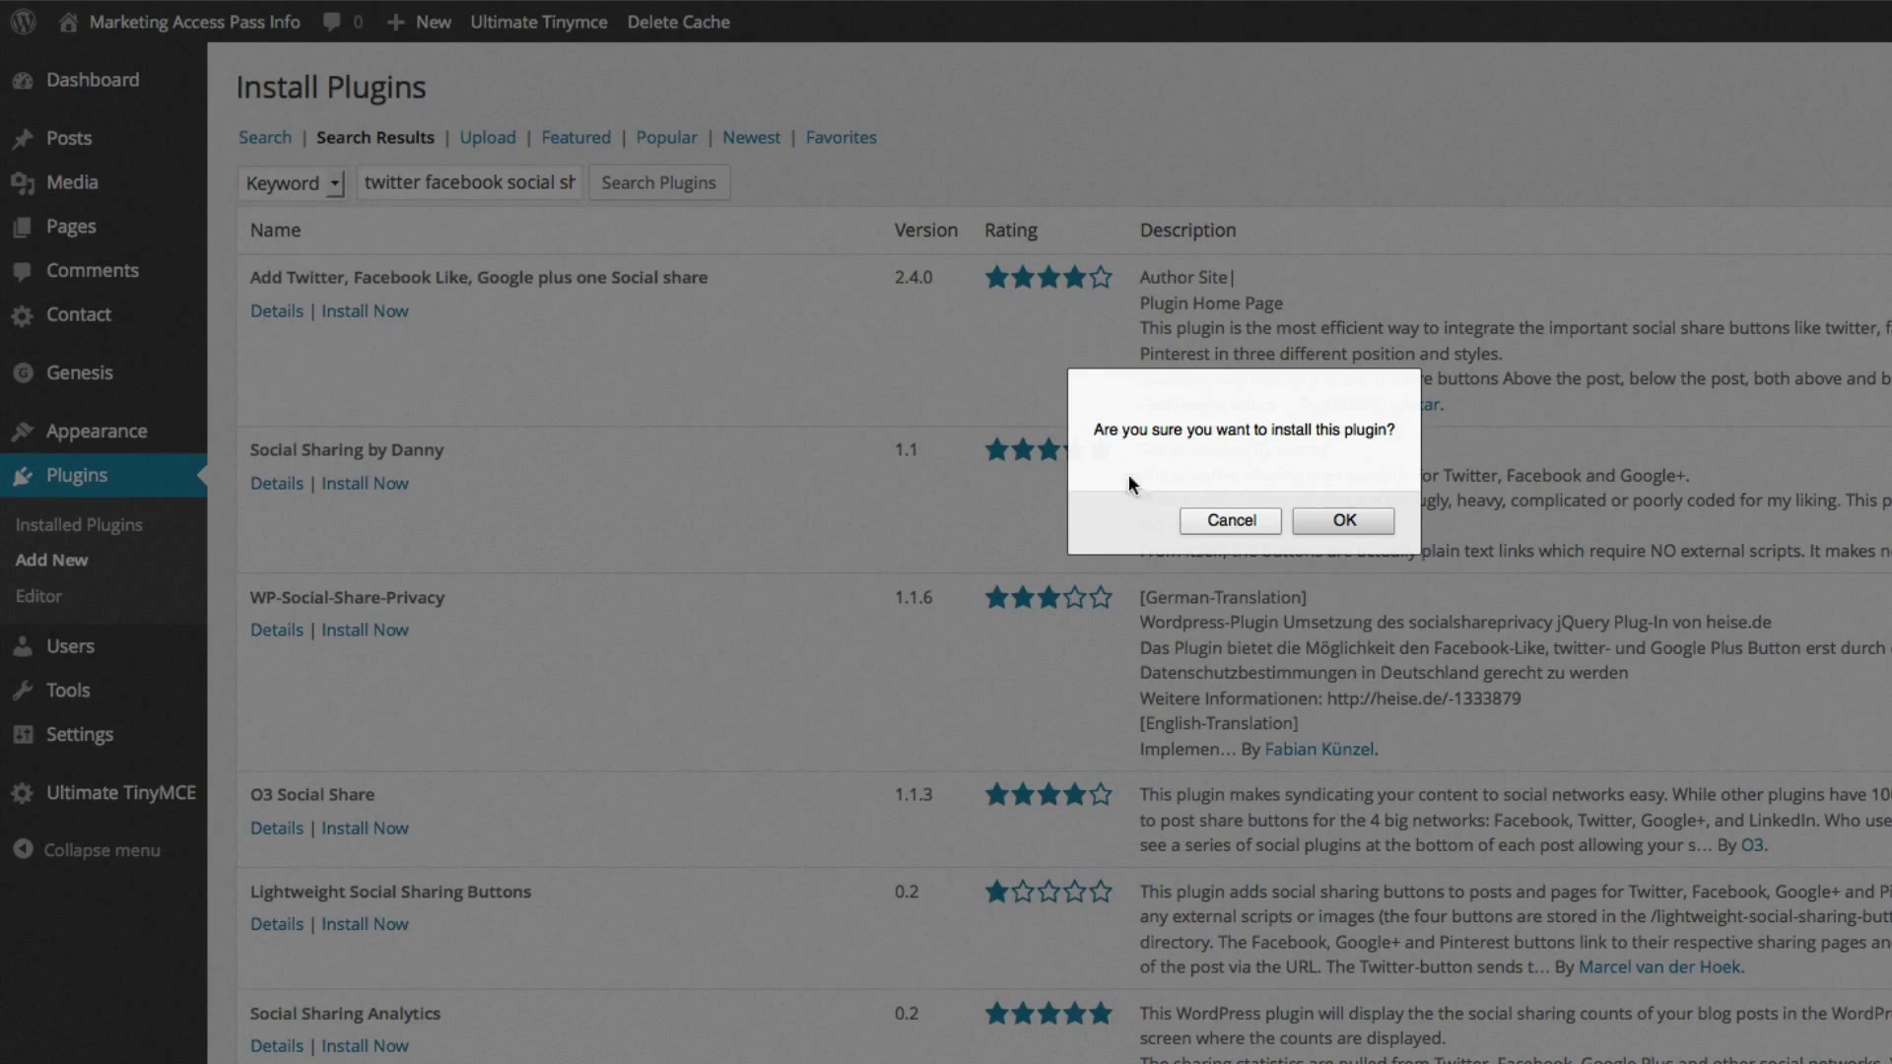
click(1362, 525)
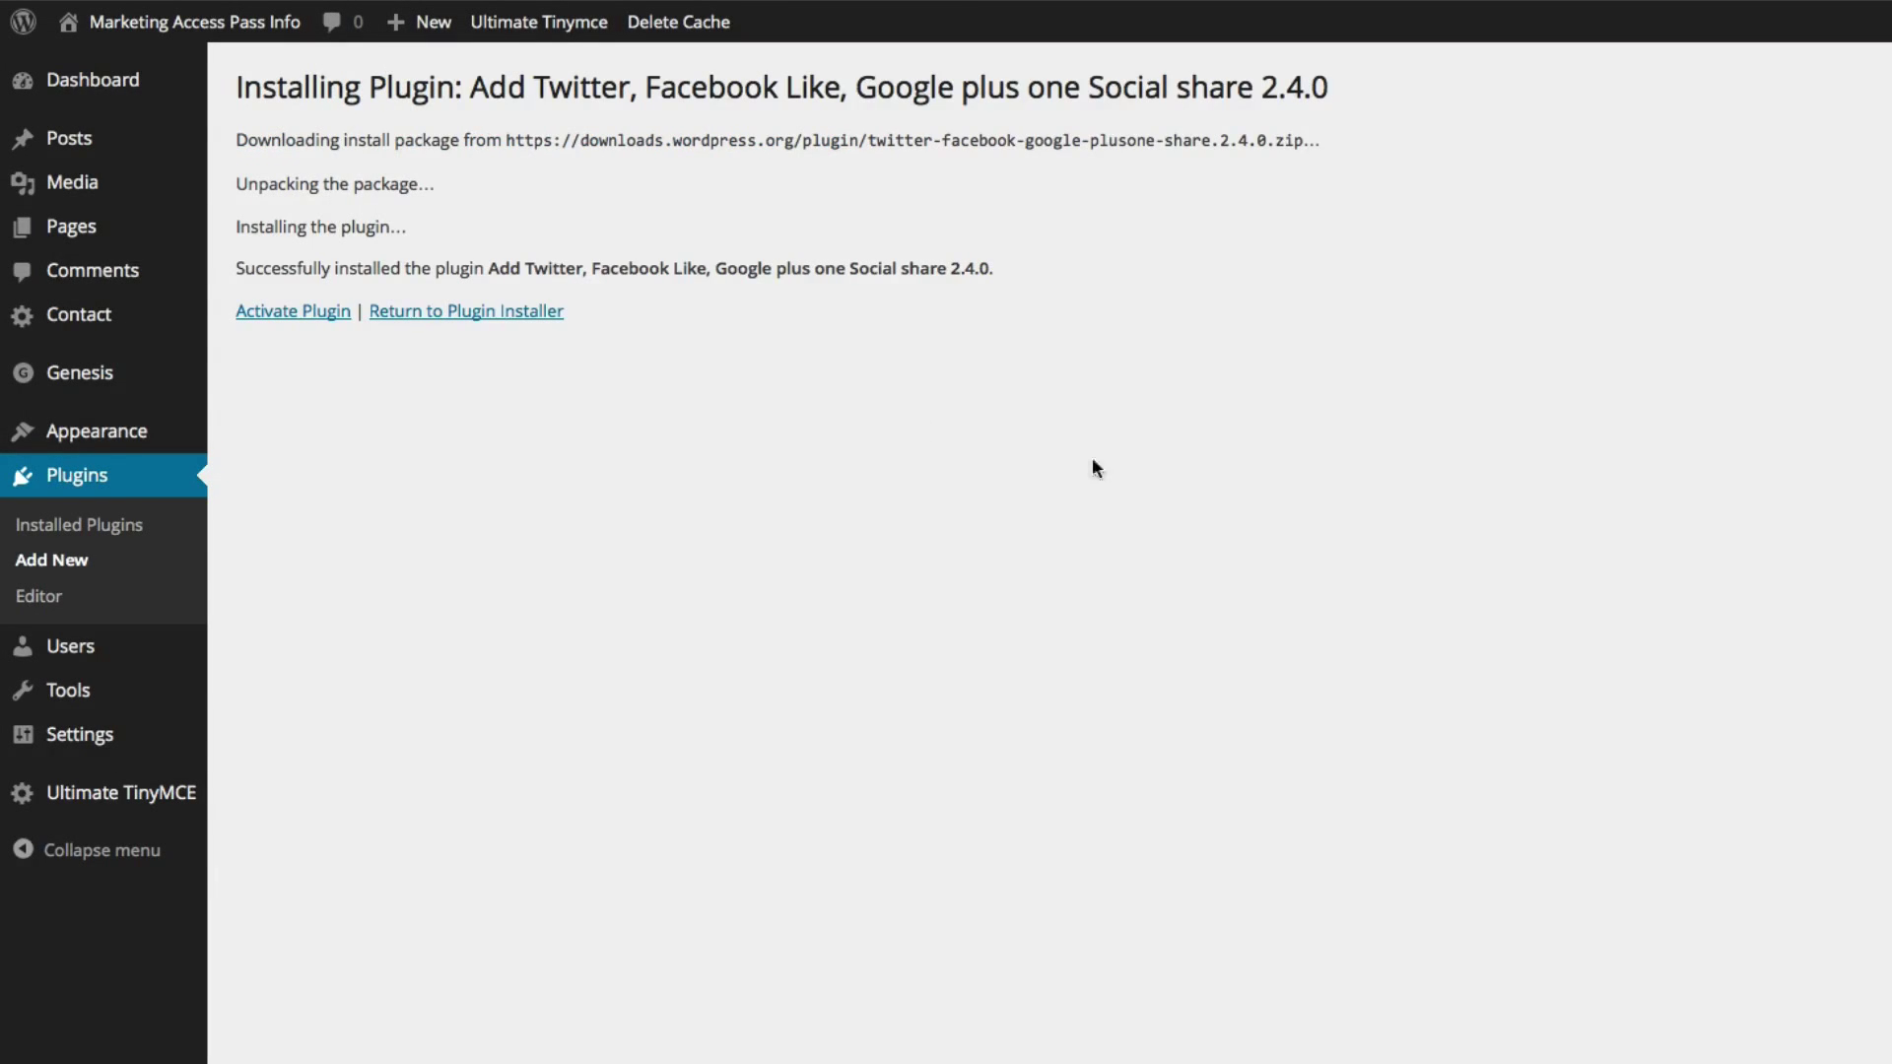
click(300, 316)
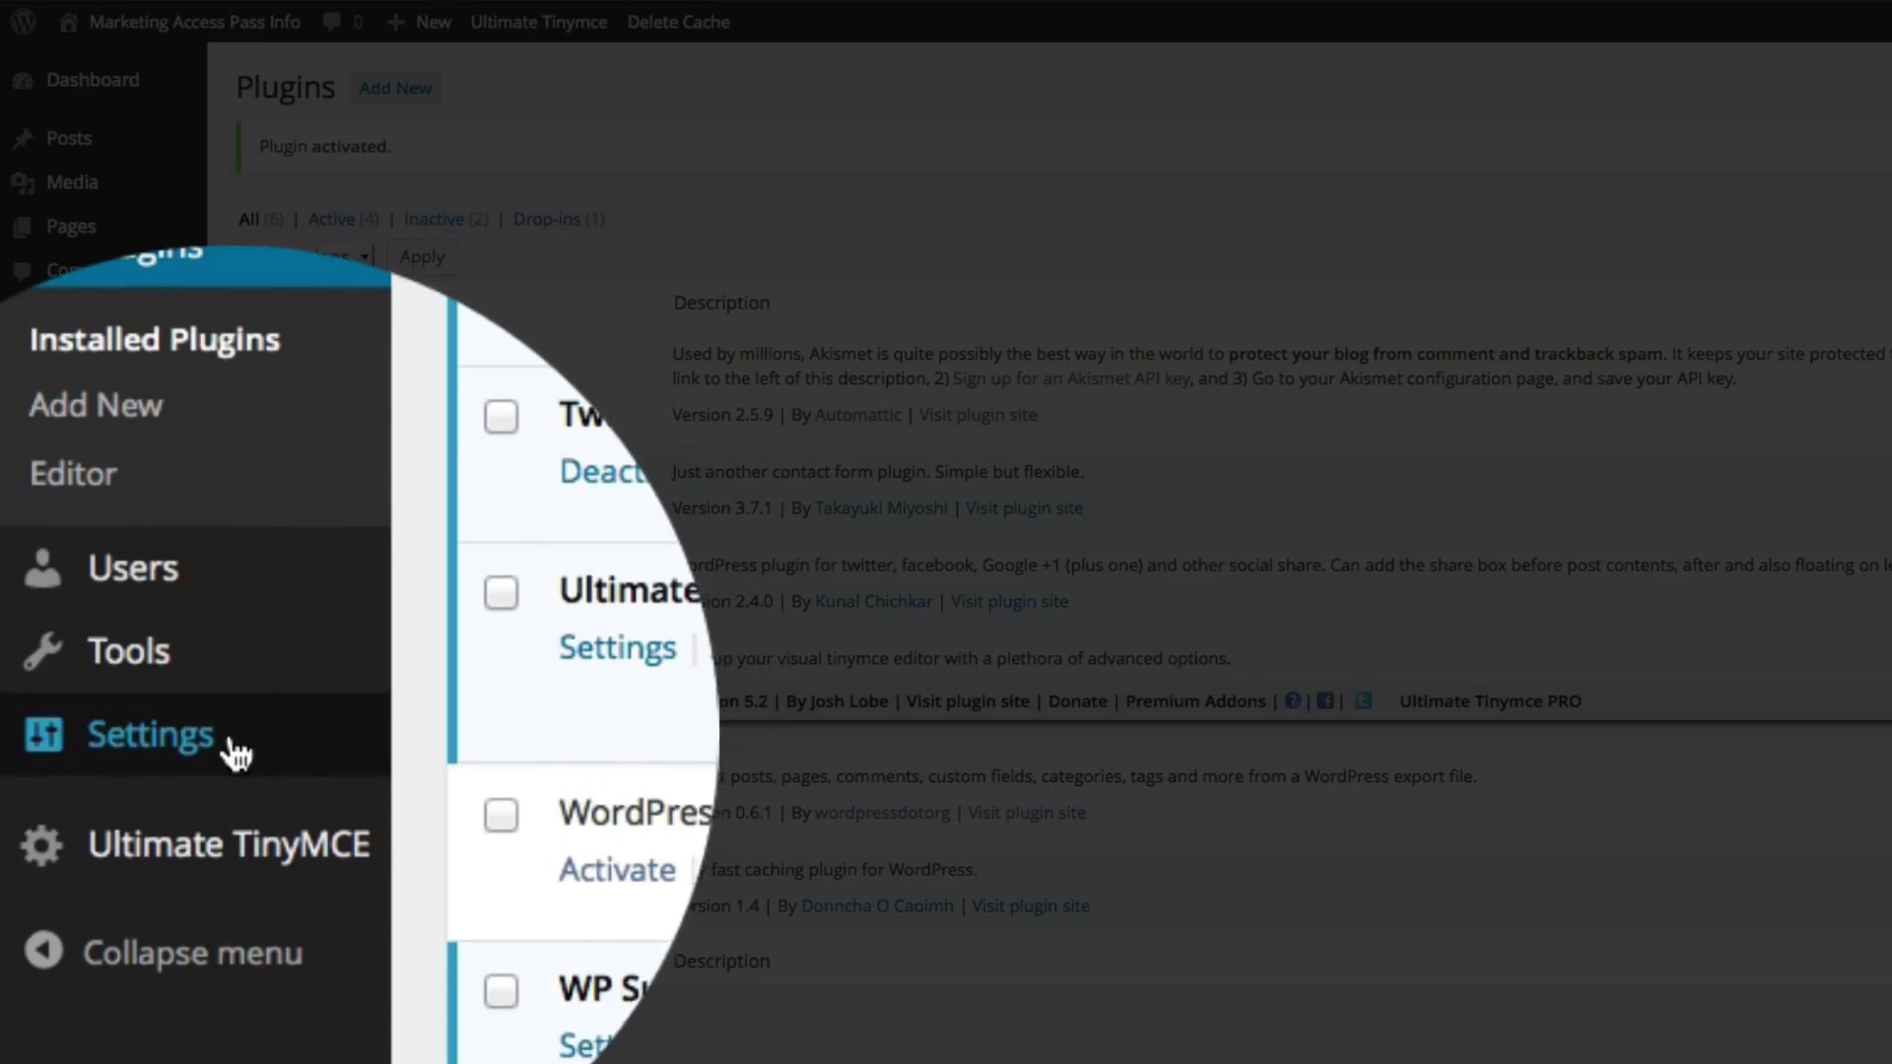
- In TF Social Share settings, turn off Stumbleupon, turn on Pinterest, and stop showing buttons on Pages
mouse_move(237, 754)
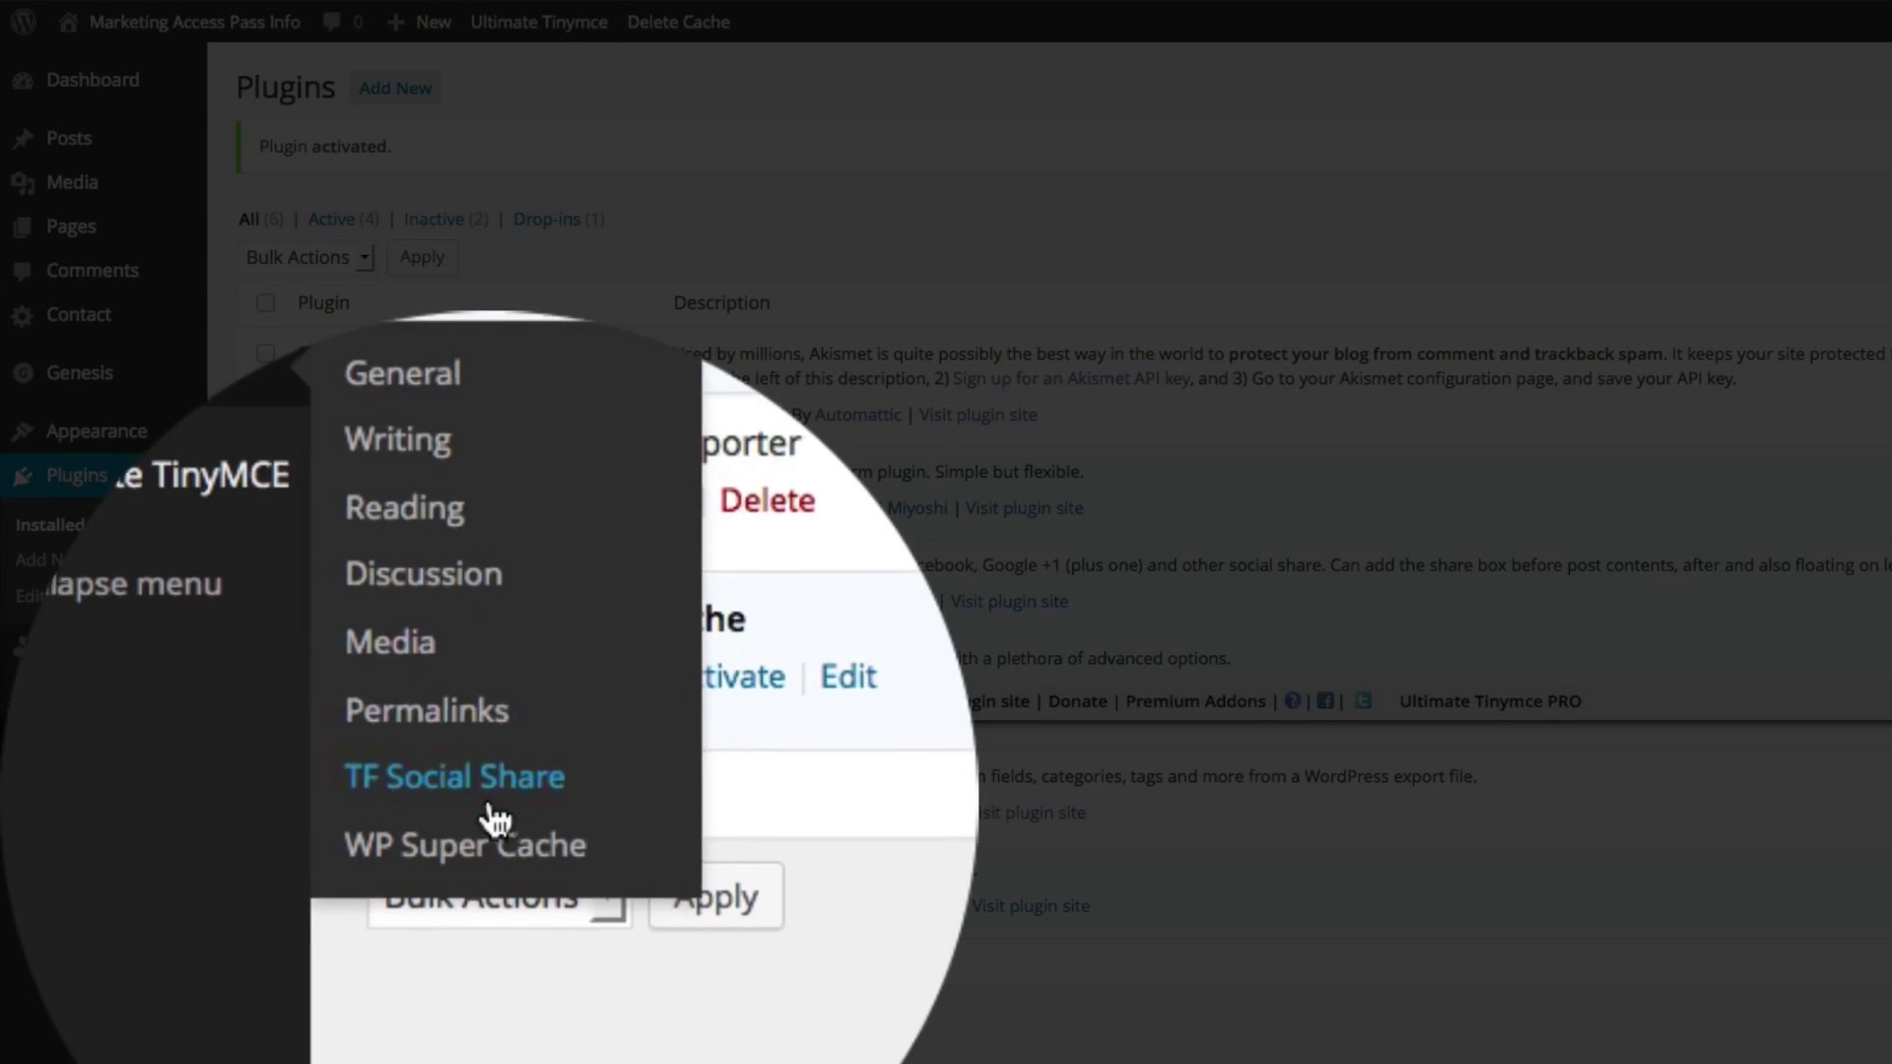
click(294, 958)
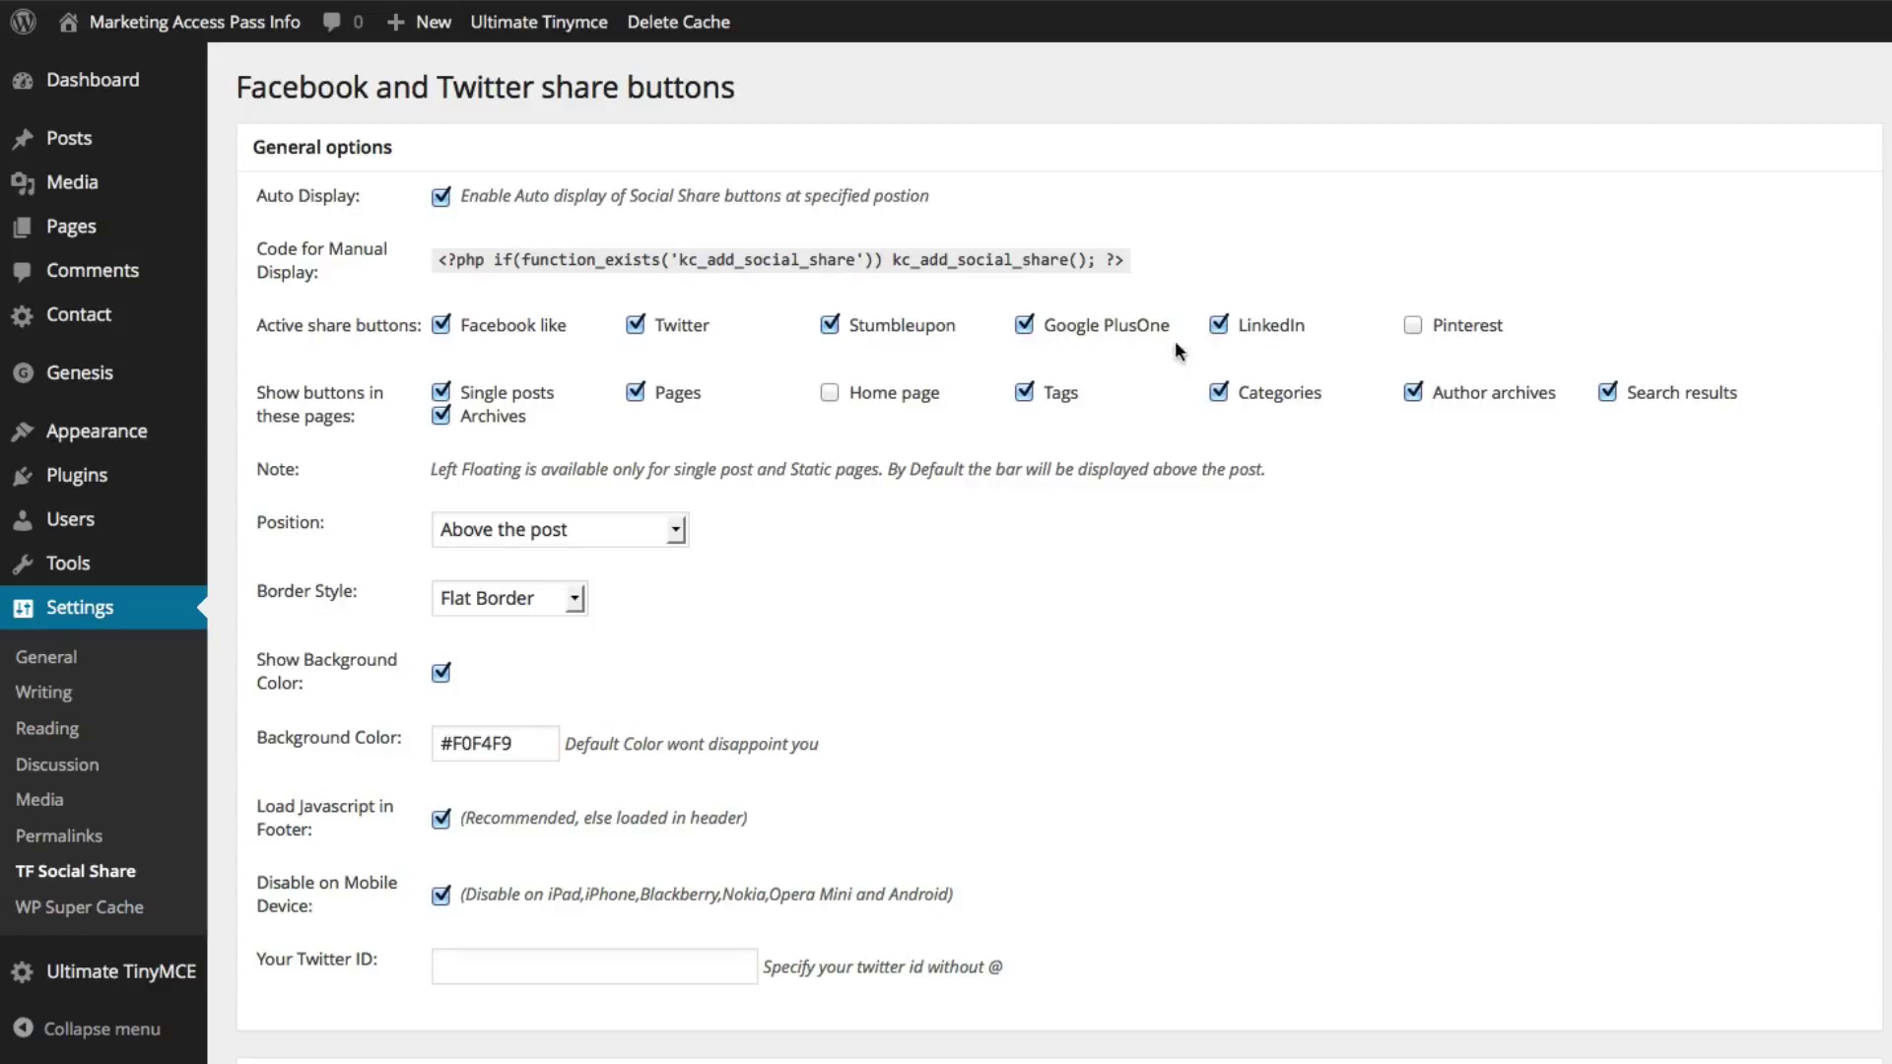
click(831, 328)
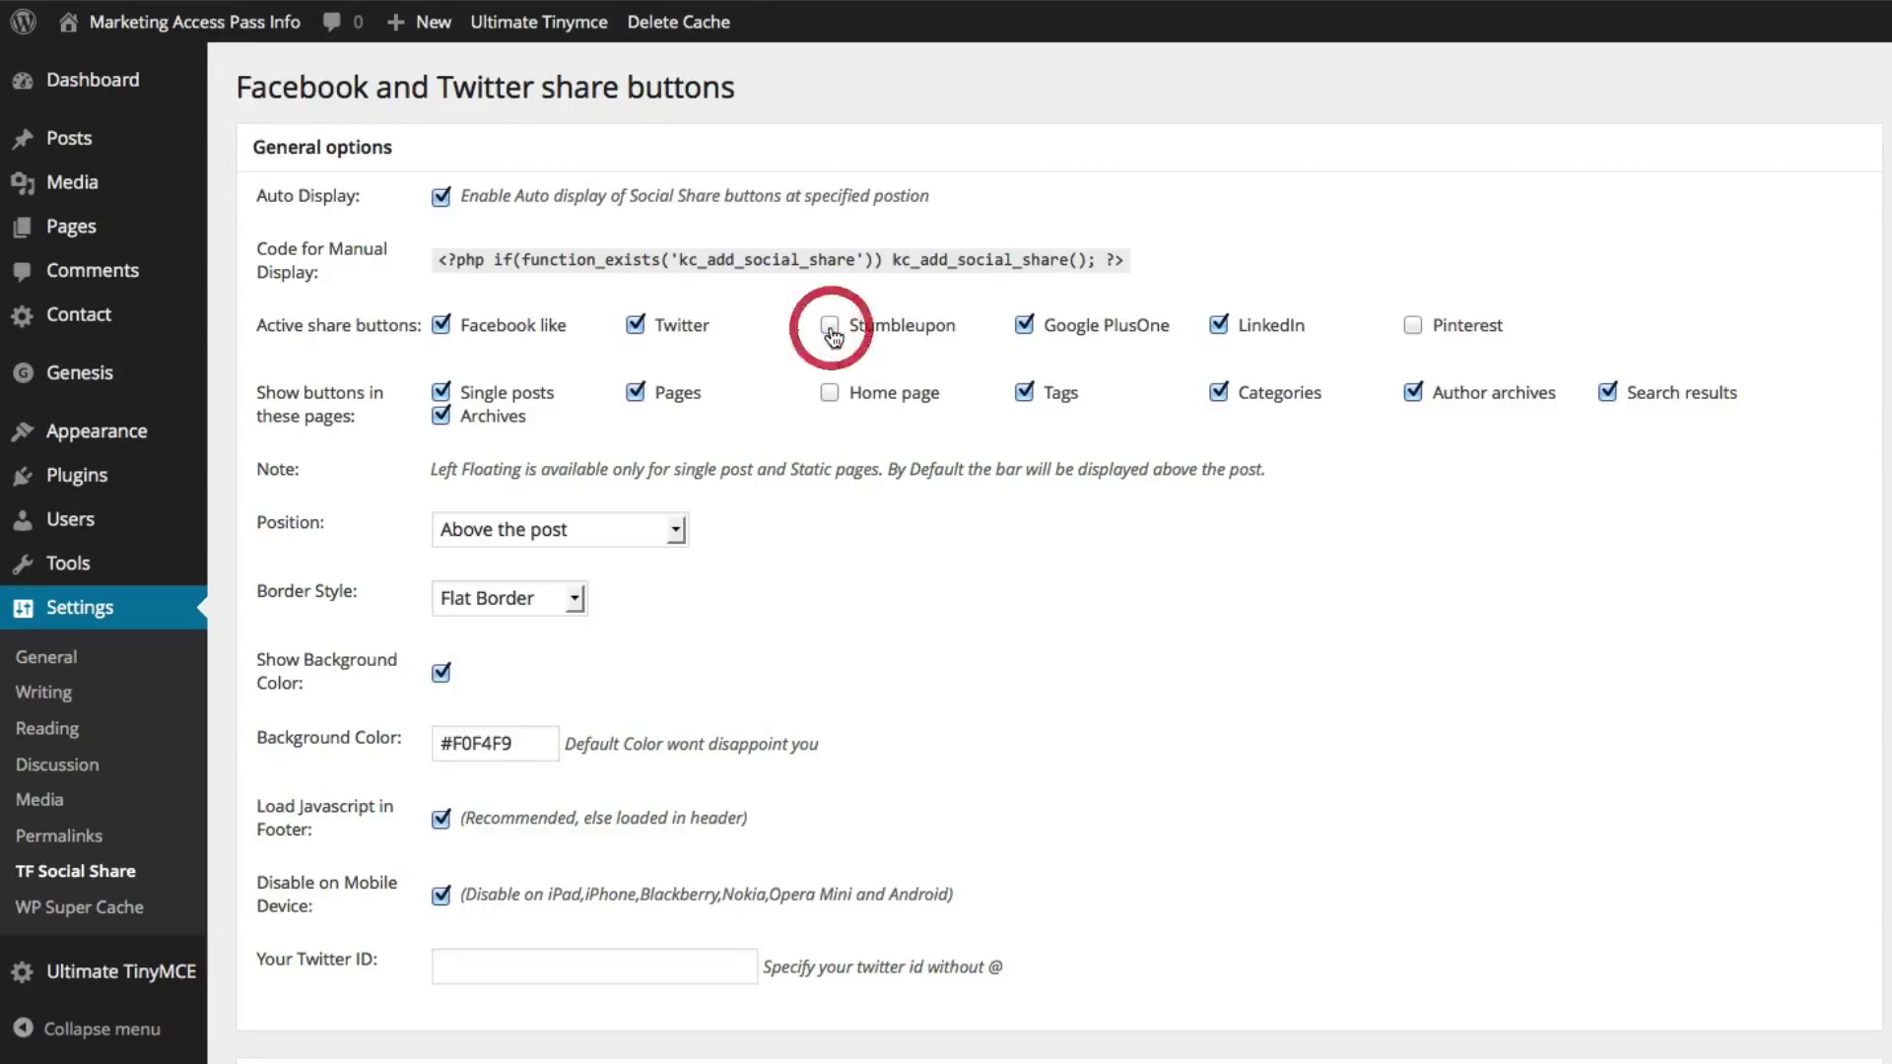
click(1414, 328)
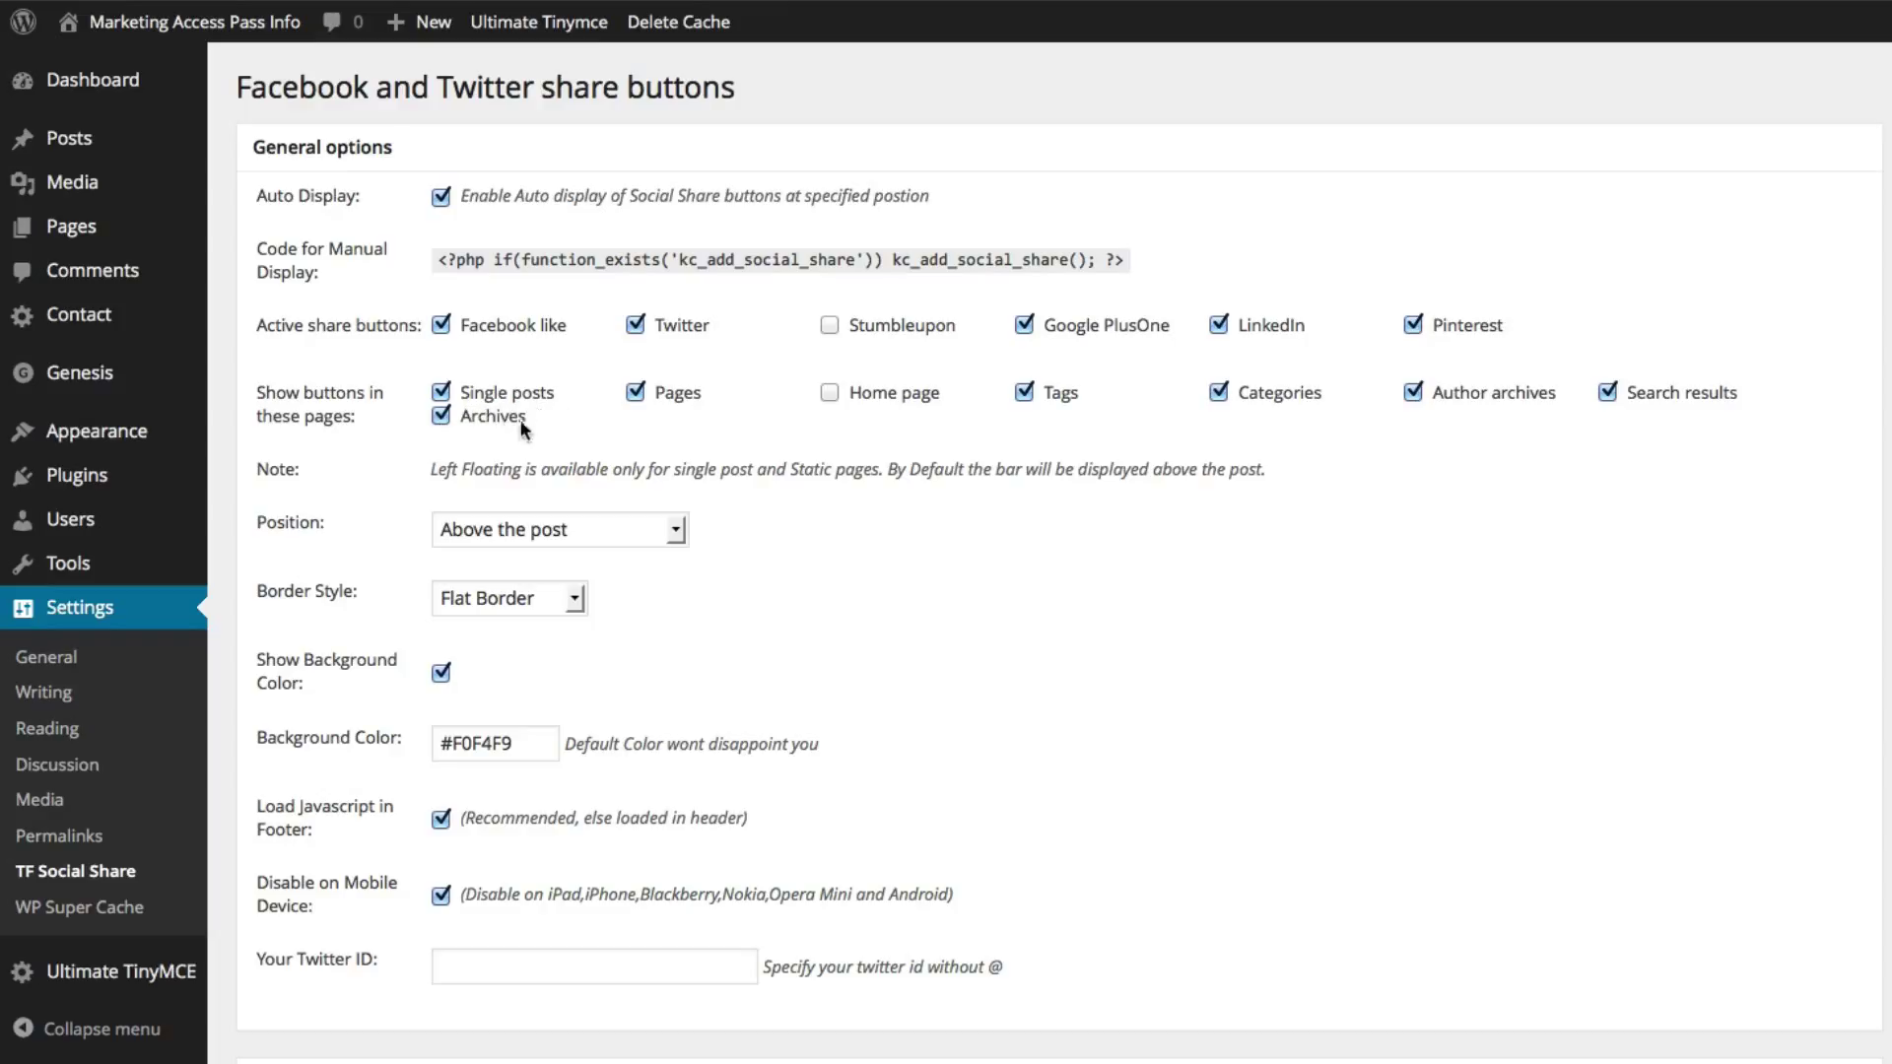
click(635, 393)
- Set the button position to Above and Below the post, keep Flat Border, and save
click(562, 532)
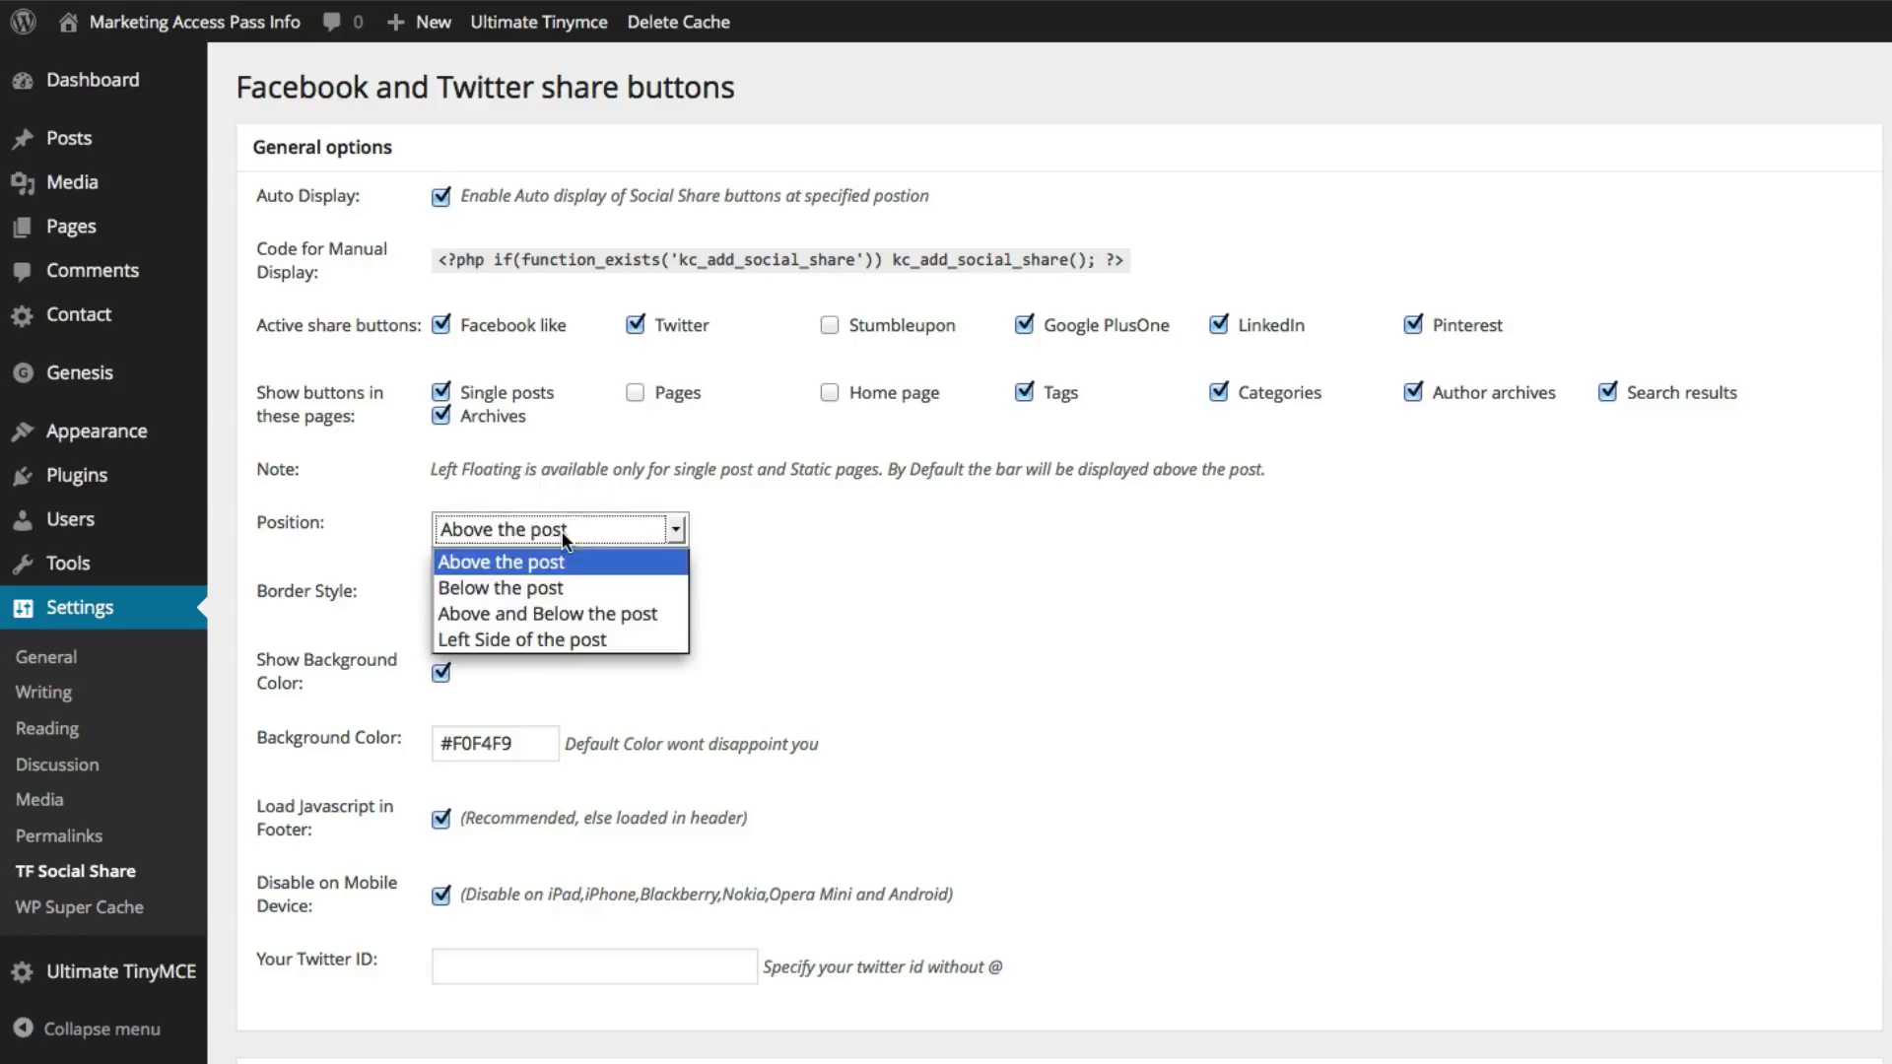
click(567, 613)
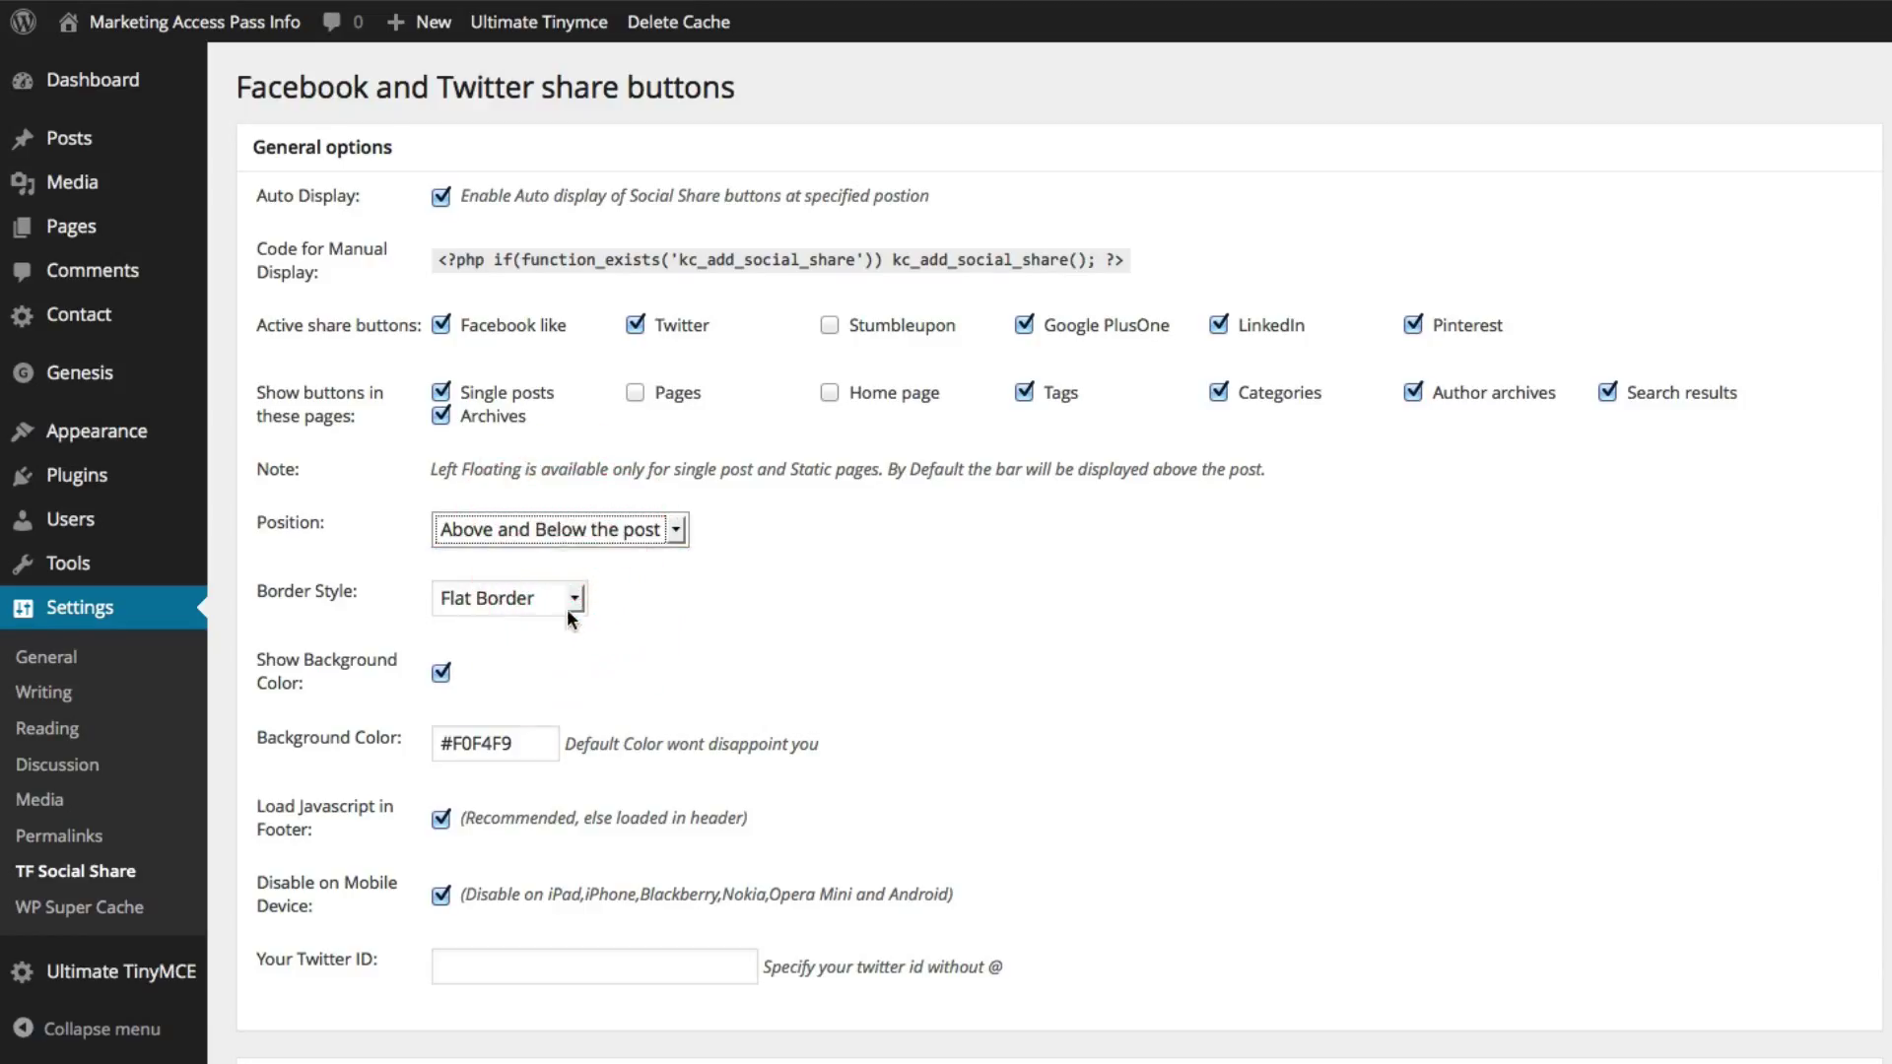
click(577, 599)
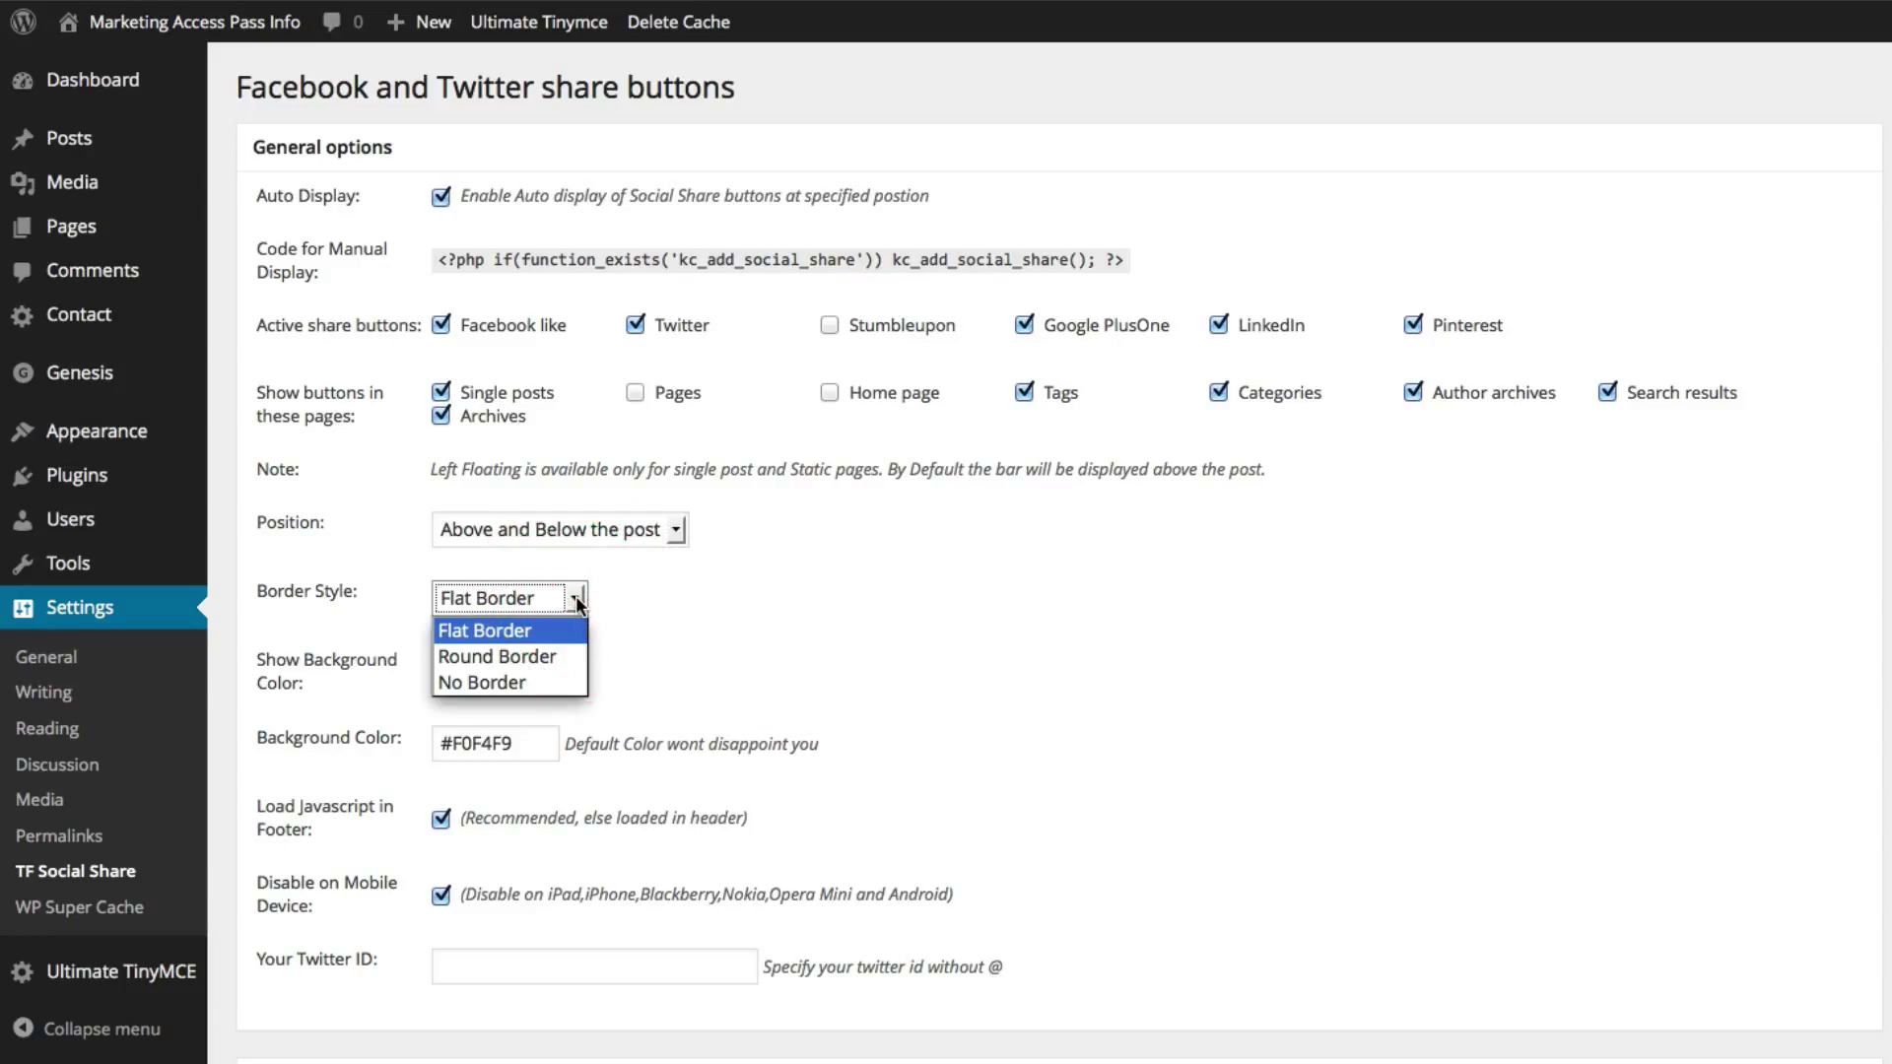
click(537, 639)
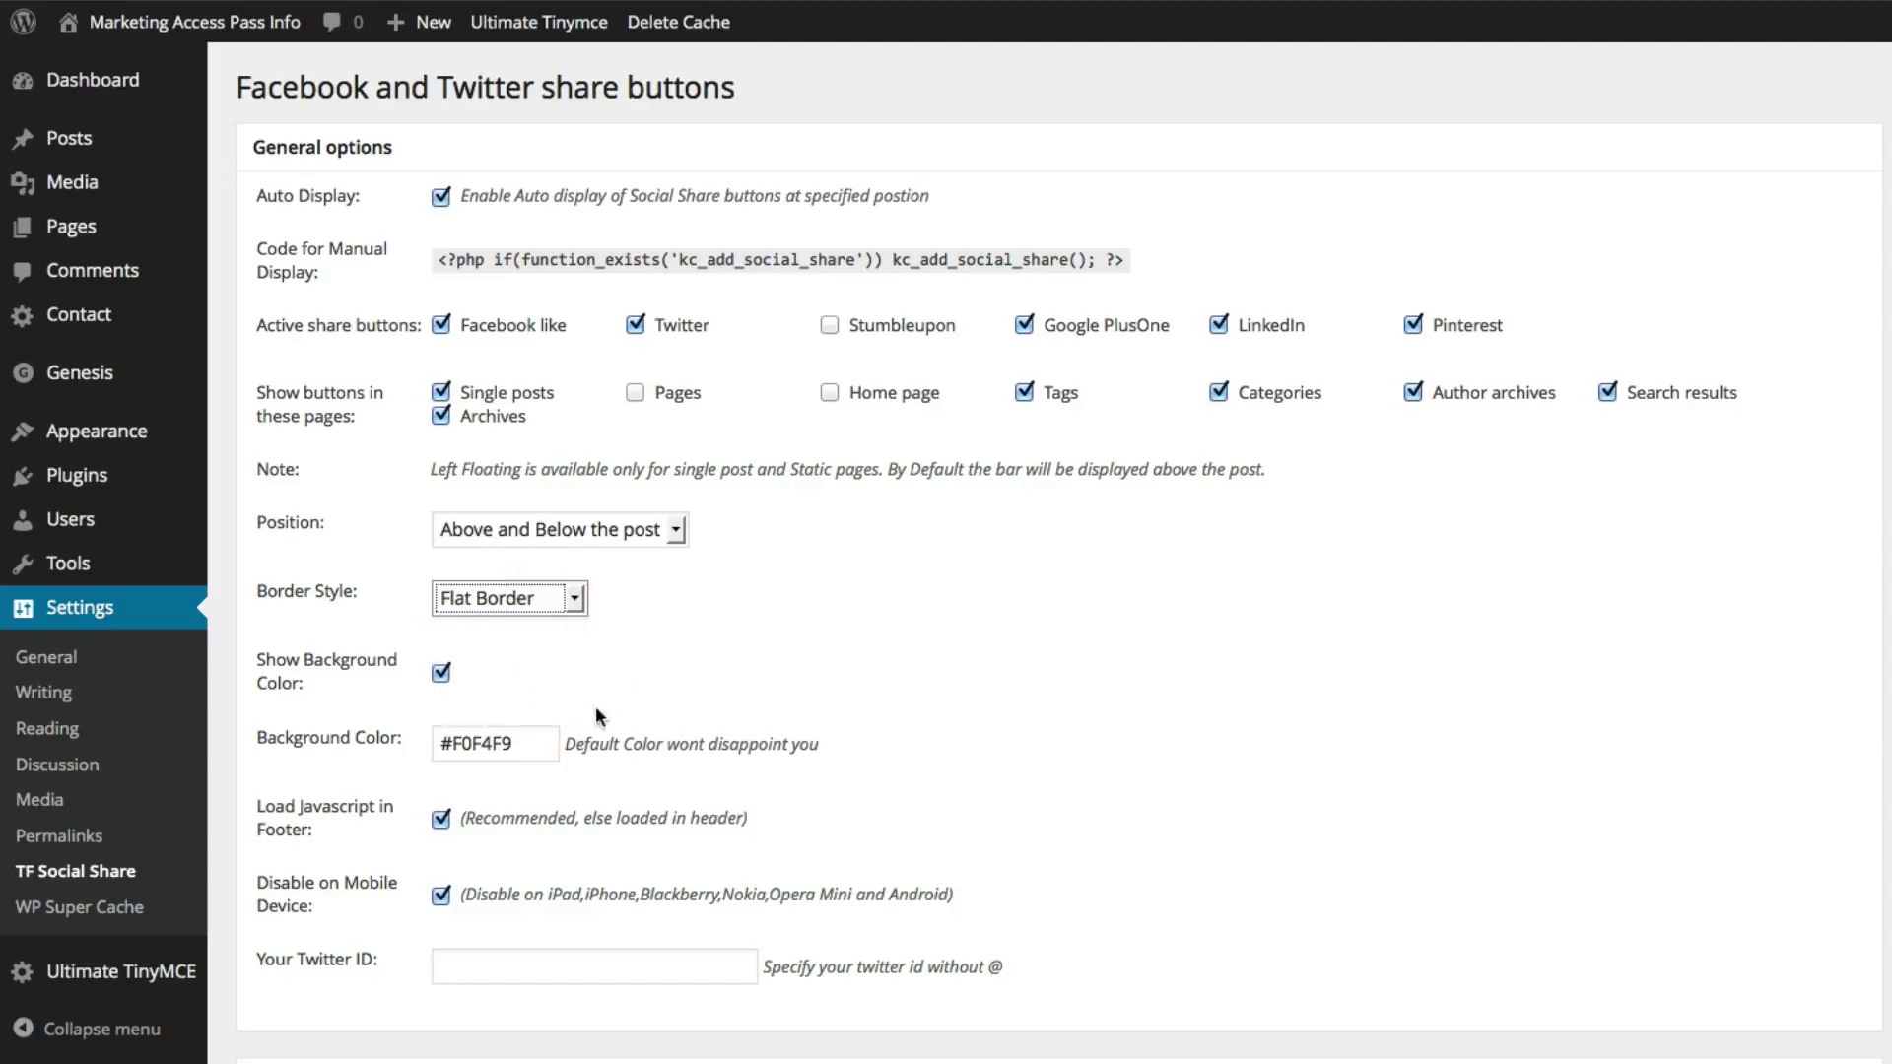
scroll(715, 722, down, 5)
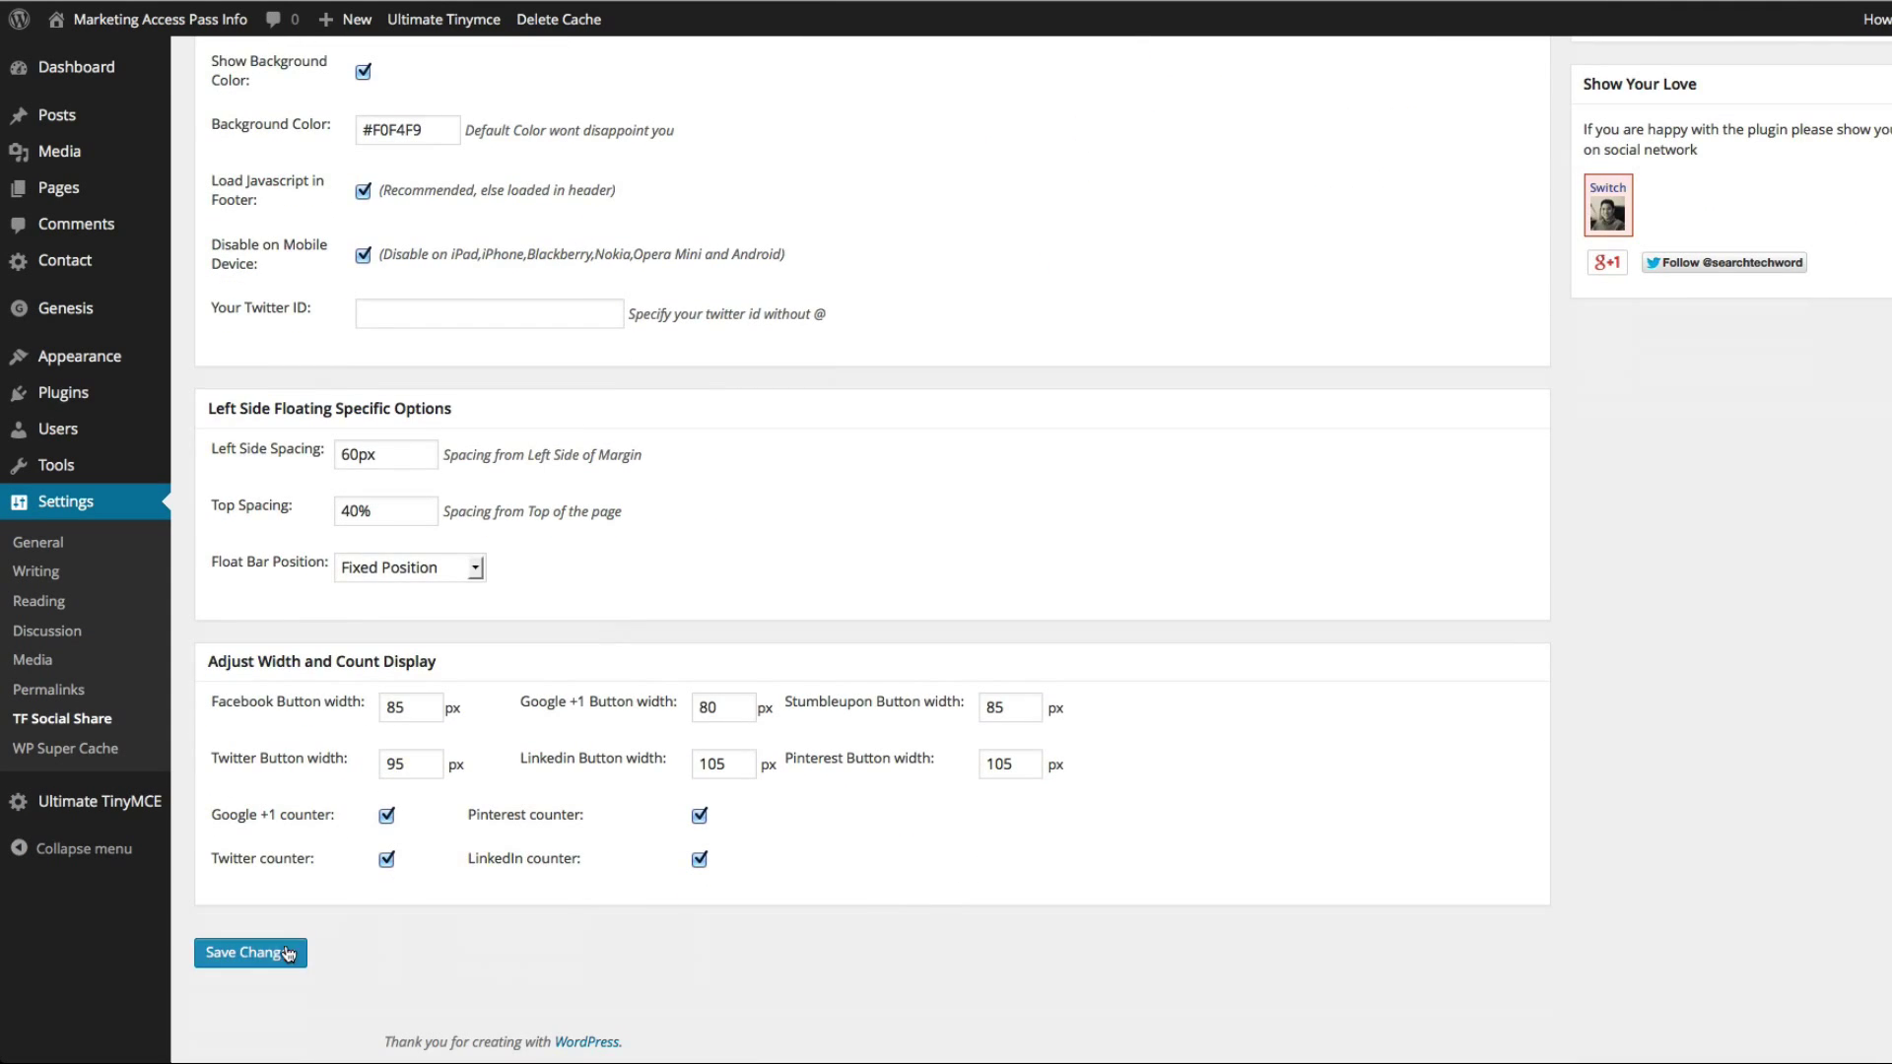
click(252, 970)
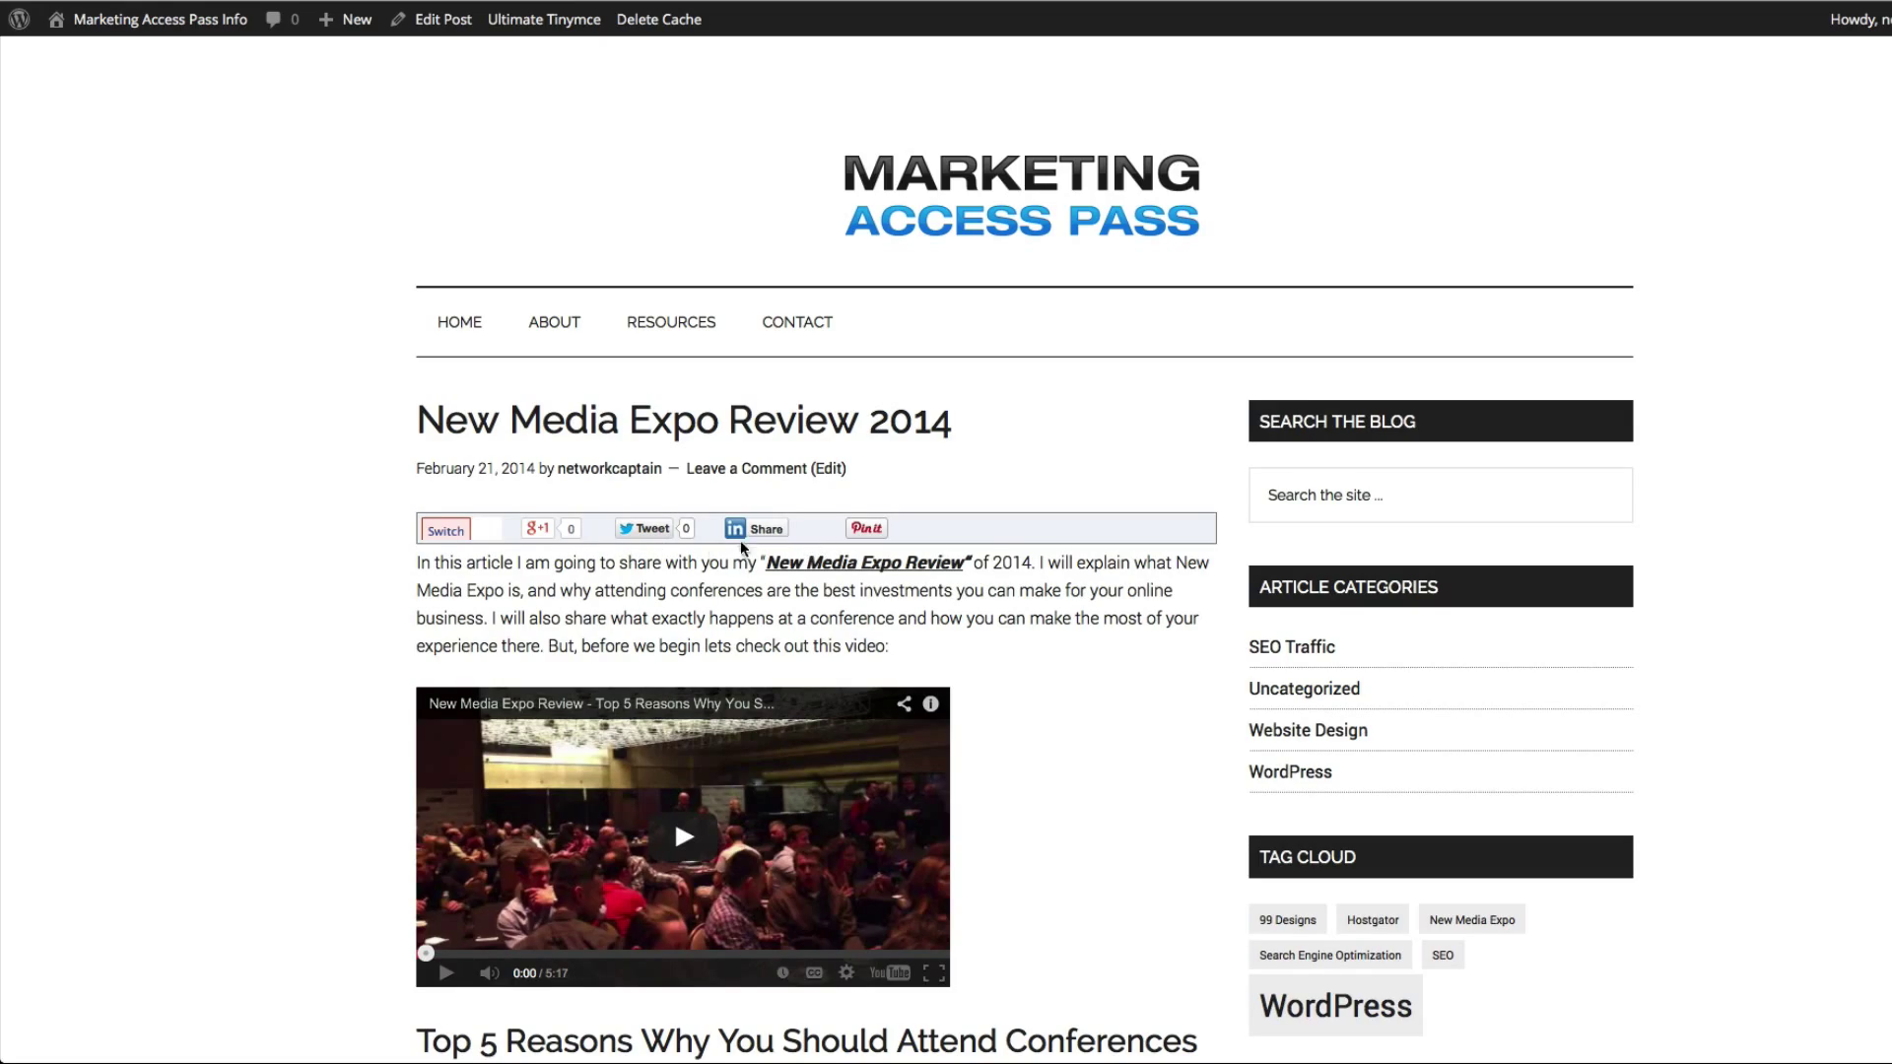
- Scroll the post to confirm share bars appear above and below it, then open a new browser tab
scroll(986, 552, down, 20)
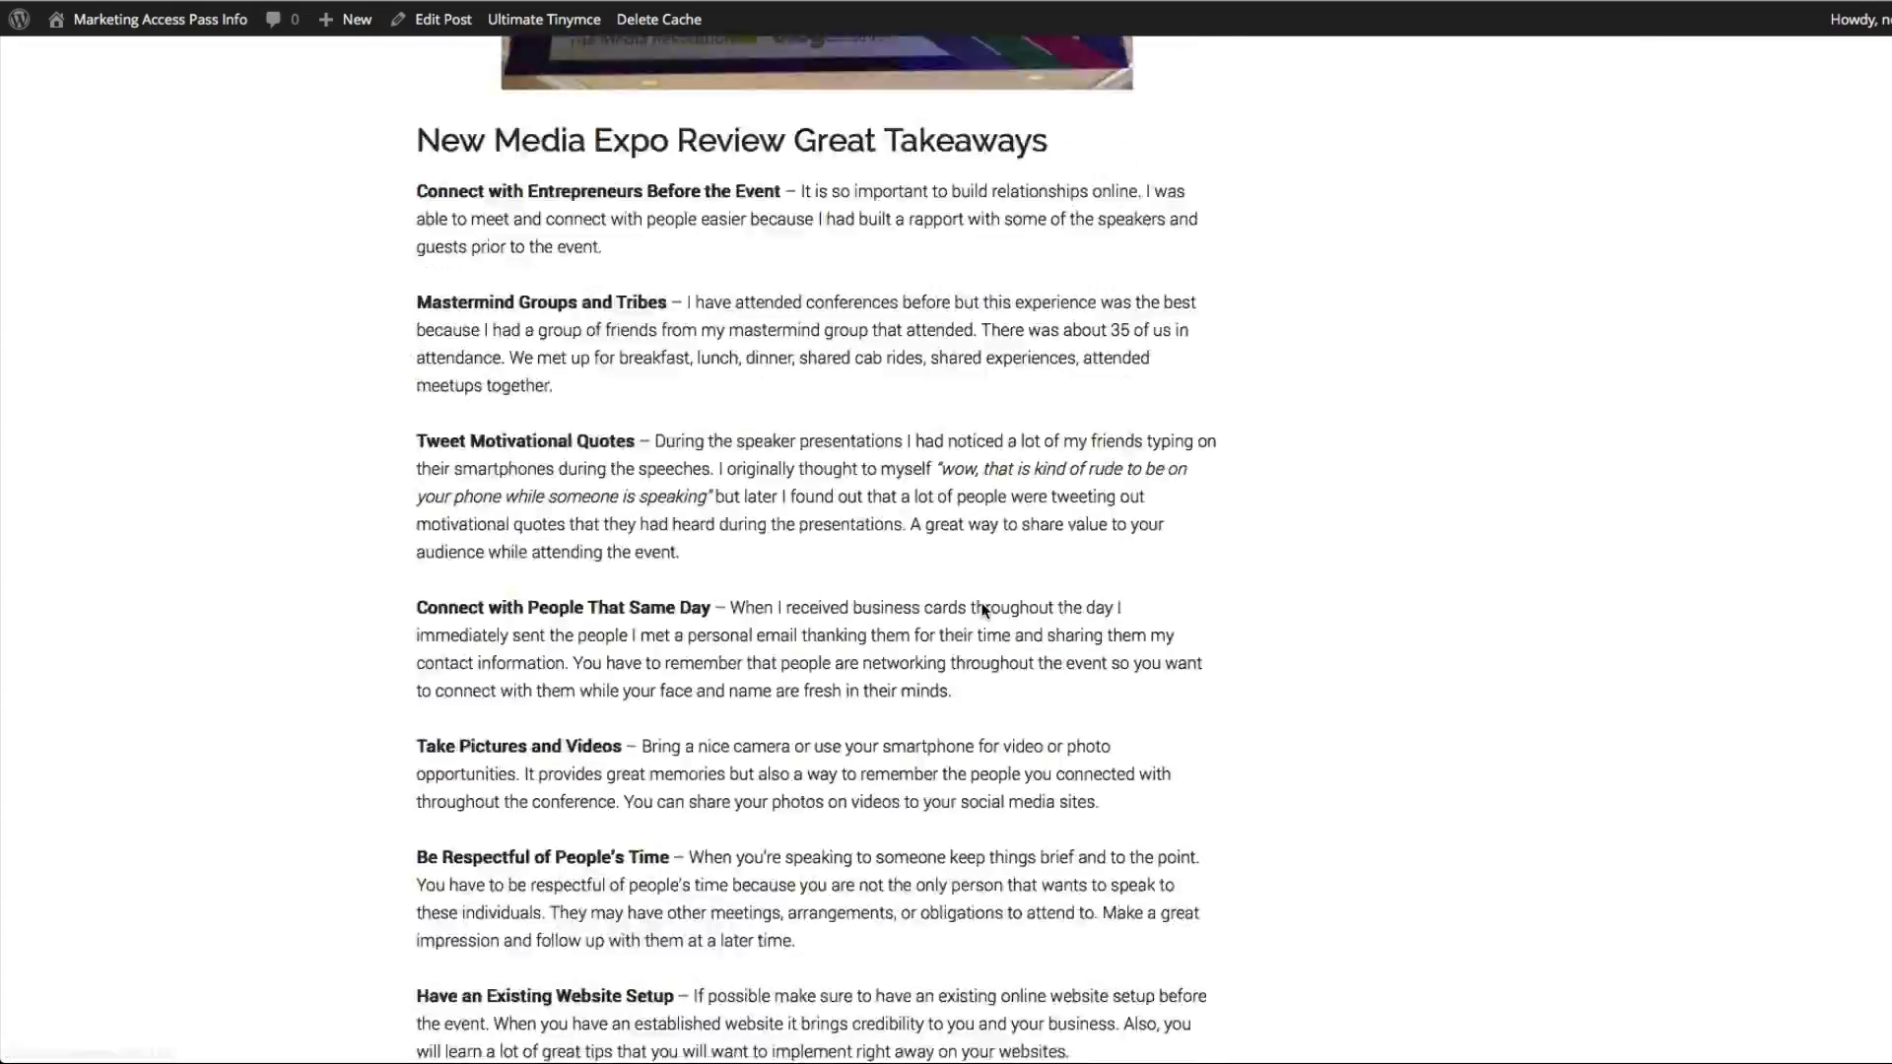
scroll(982, 600, down, 10)
scroll(984, 604, up, 3)
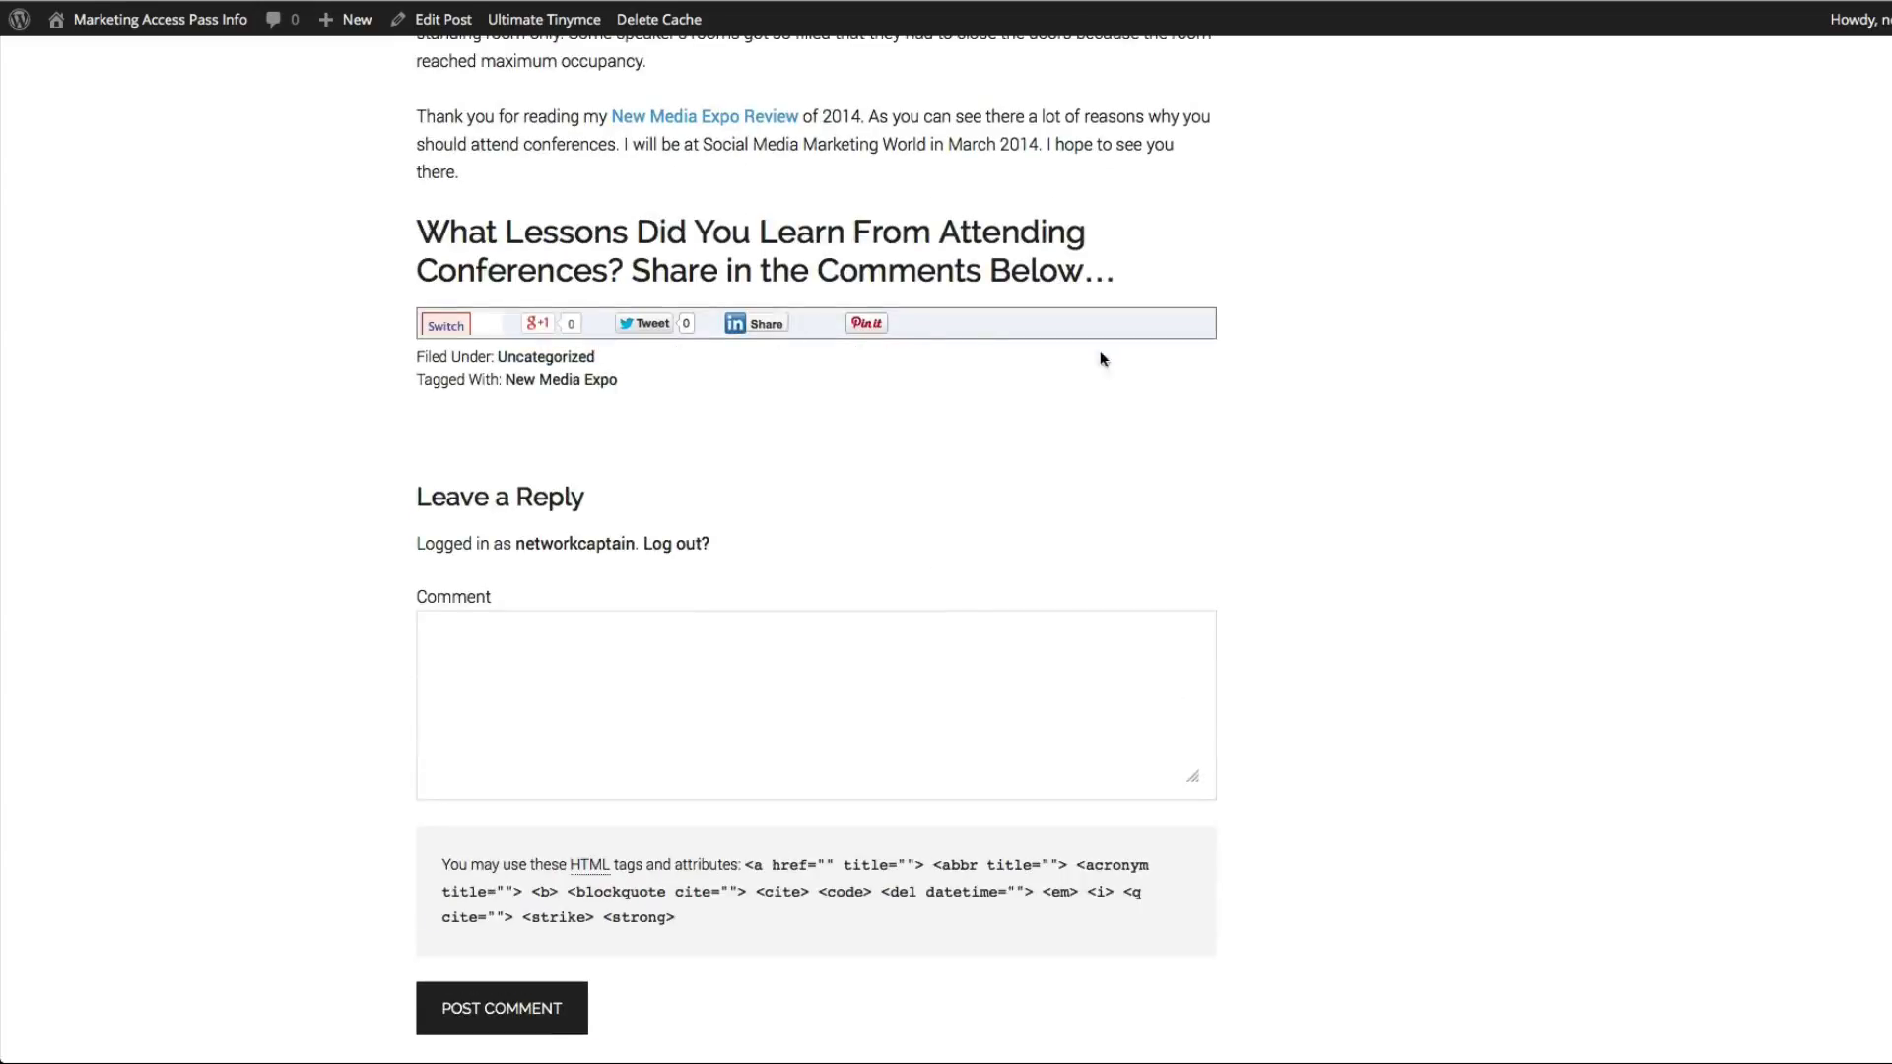
scroll(989, 381, up, 1)
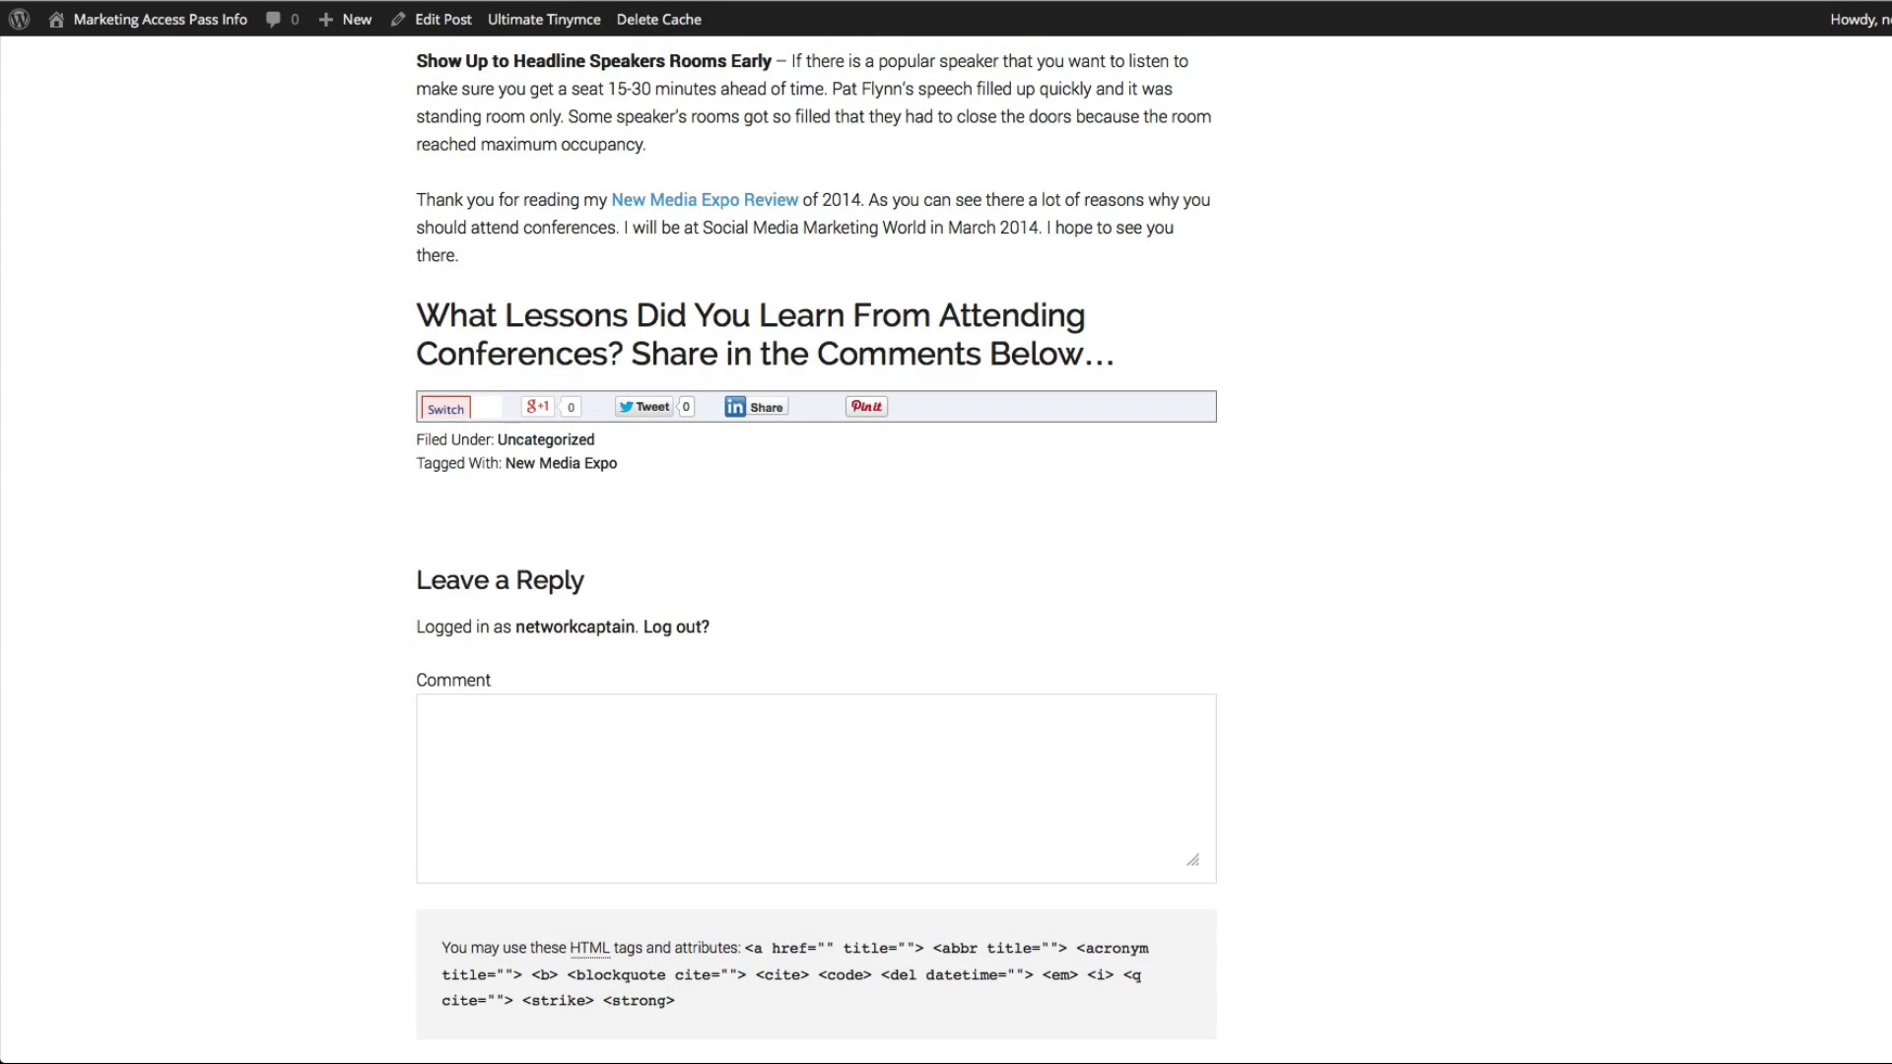
key(super+t)
- Go to Facebook by typing 'face' in the address bar and log out of the account
text(face)
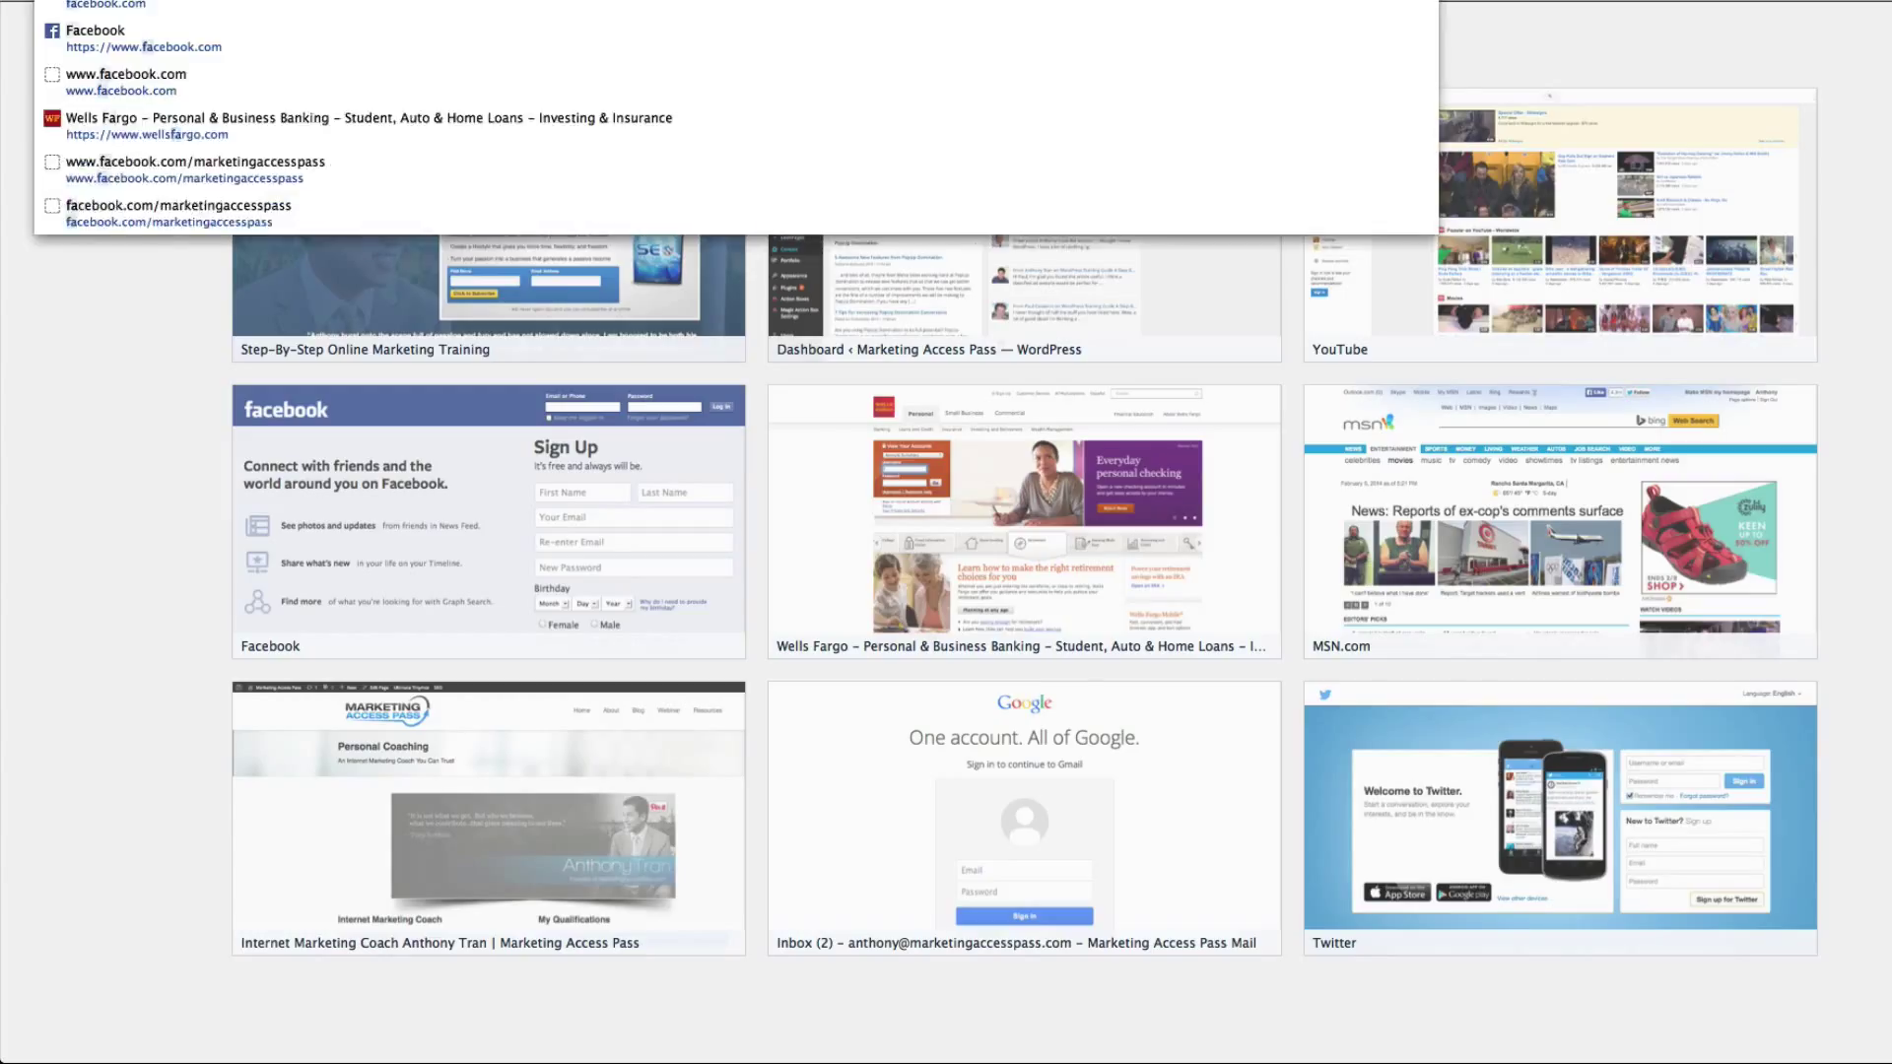
key(Return)
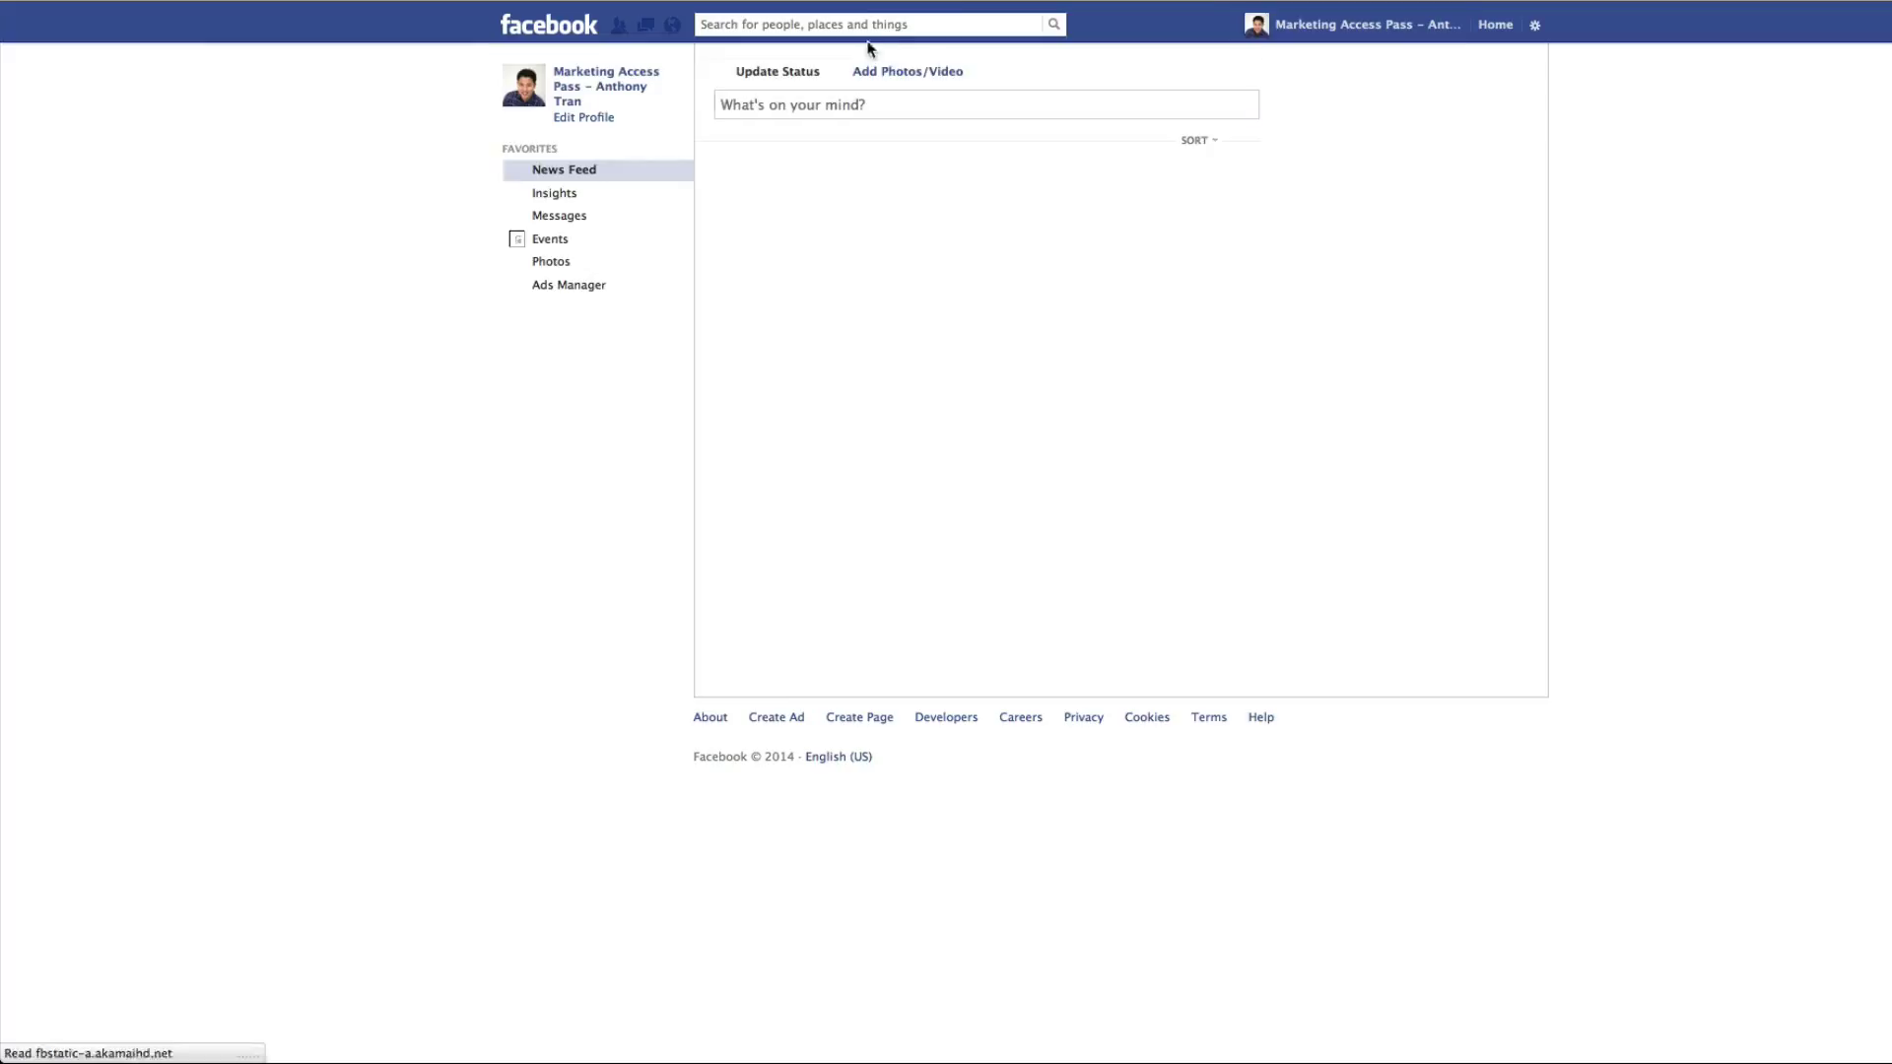
click(1535, 26)
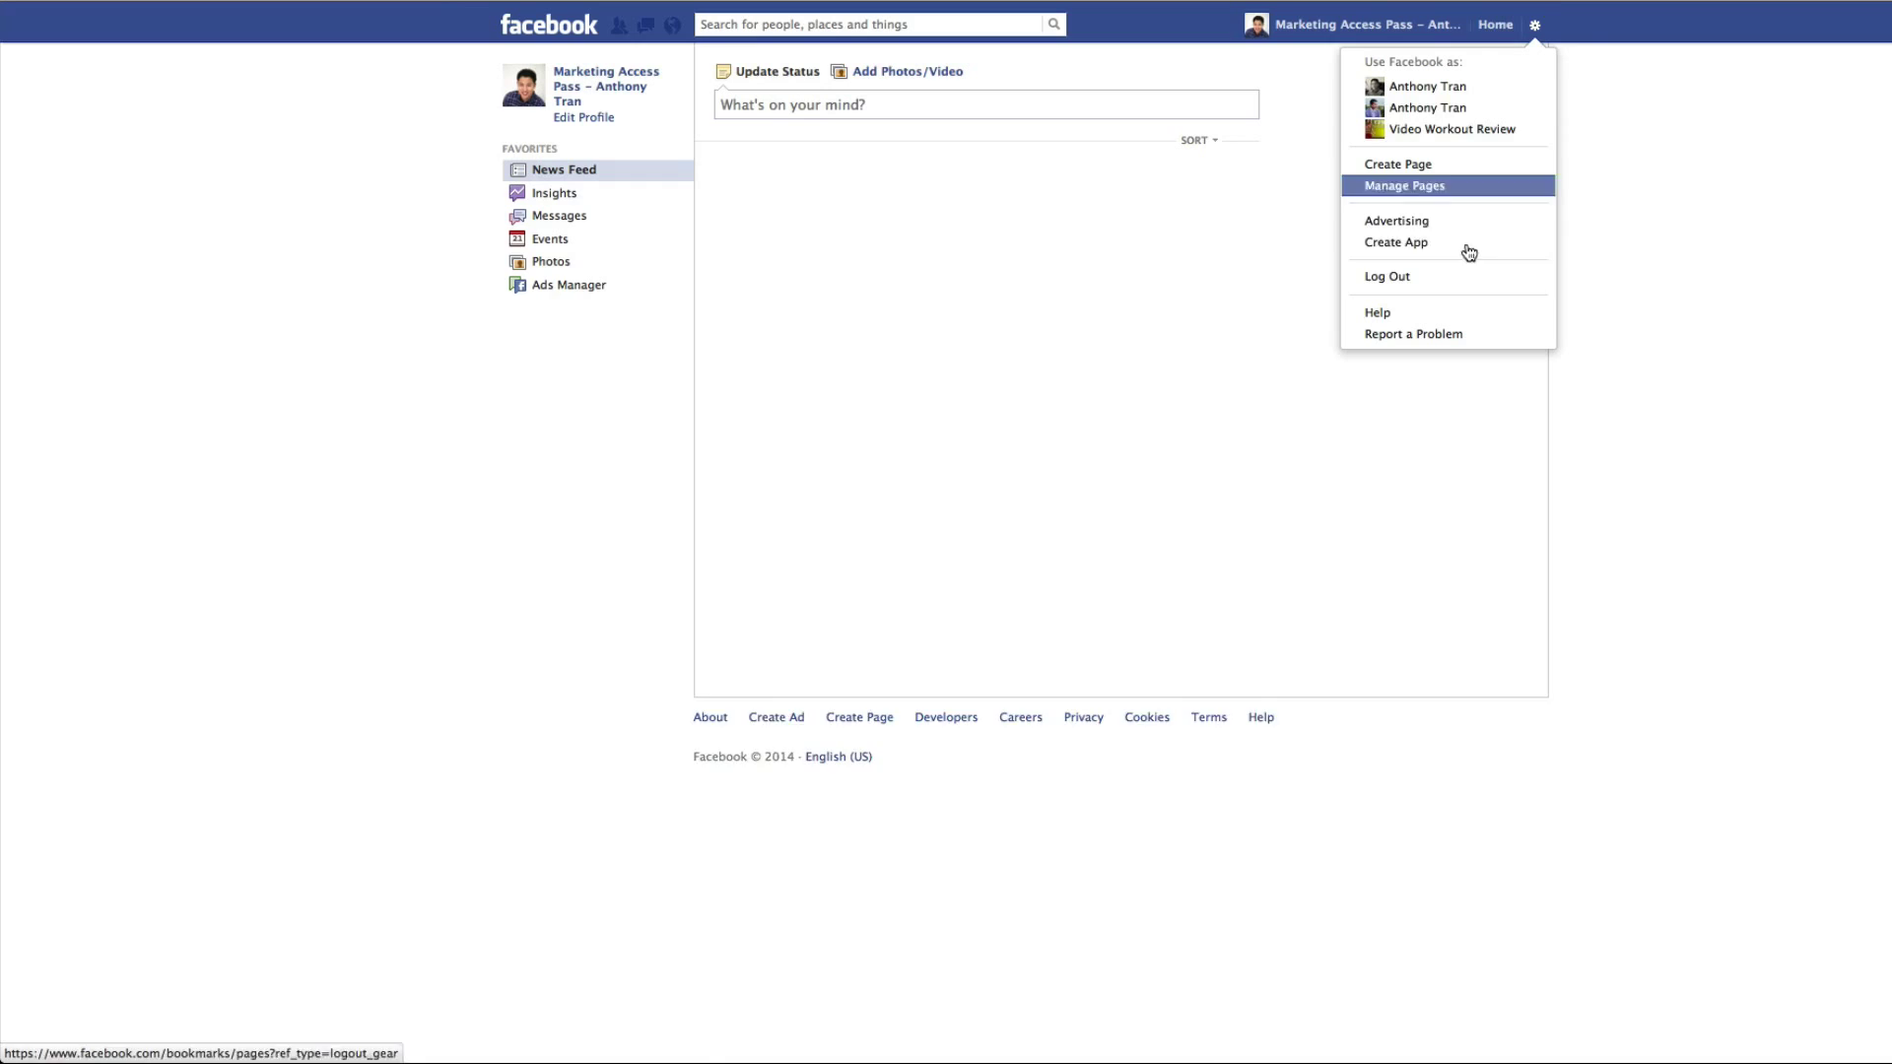
click(1404, 279)
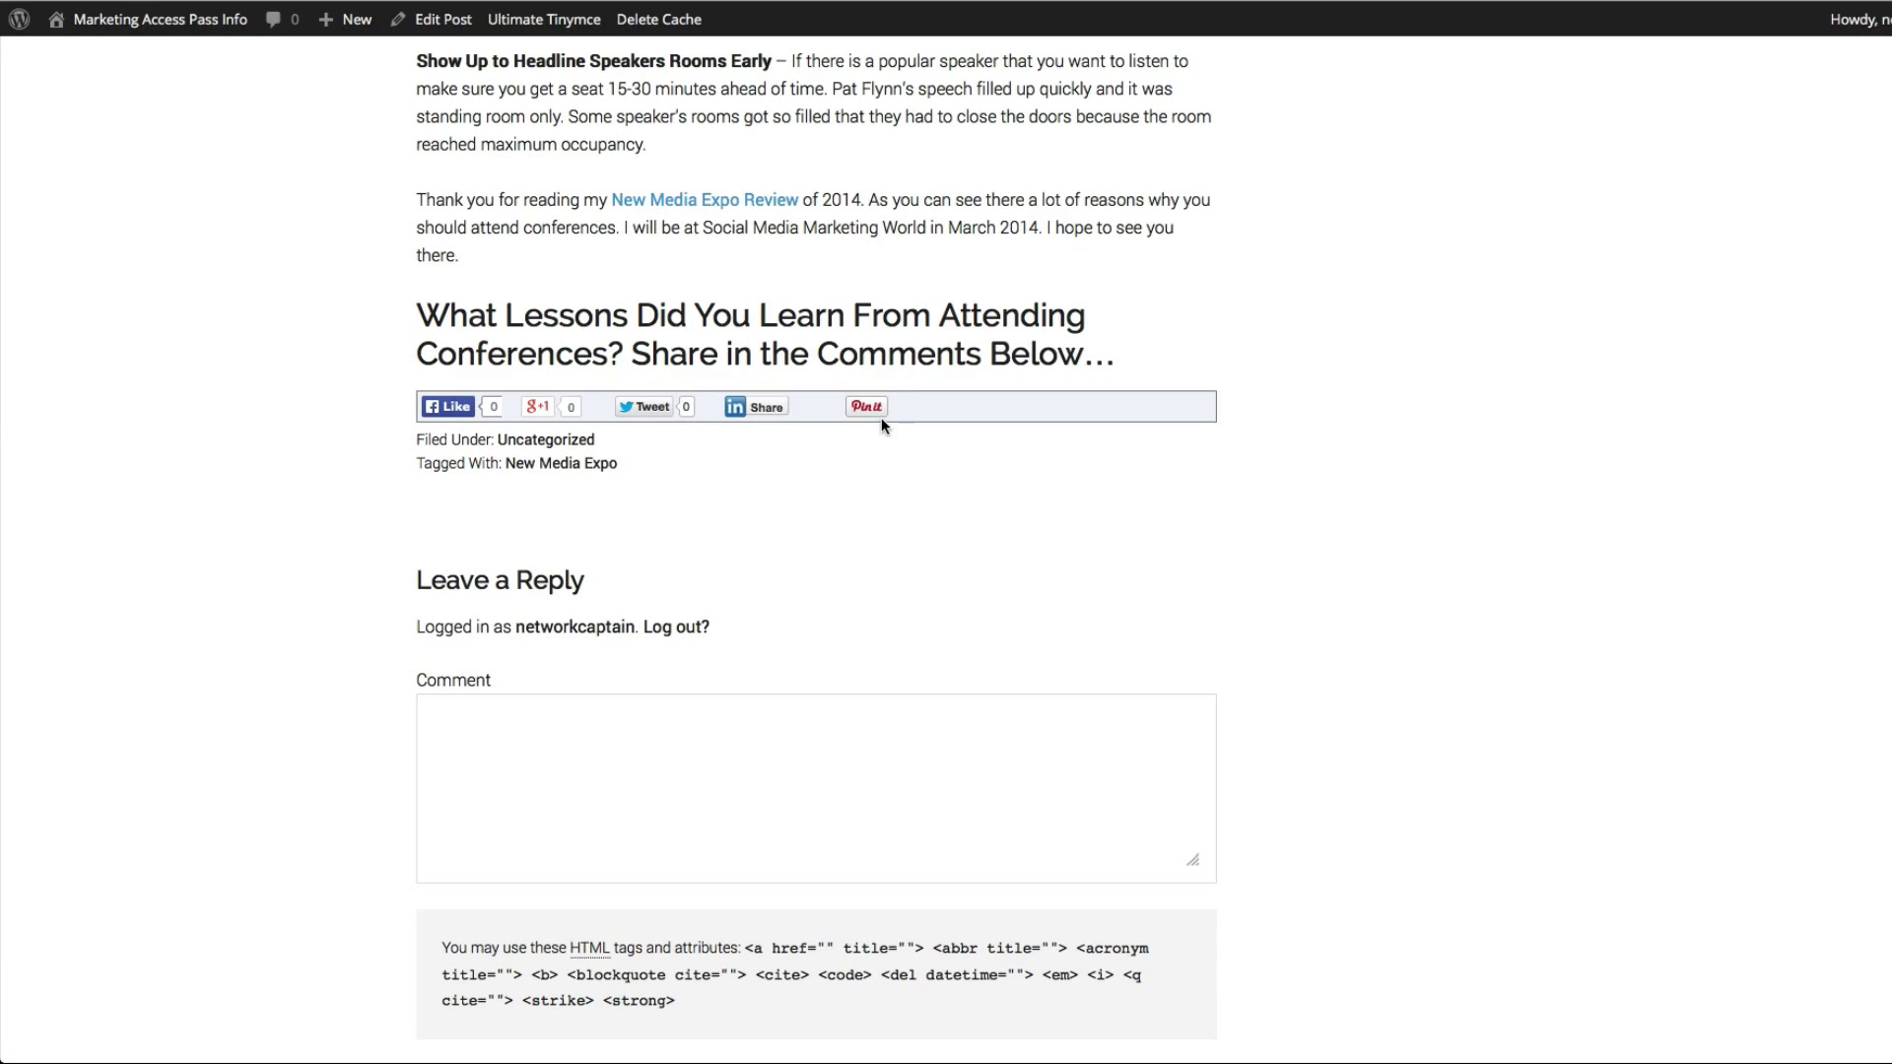
- Scroll from the lower share bar to the top to confirm Facebook Like, Google +1, Tweet, LinkedIn and Pin It
scroll(961, 529, up, 5)
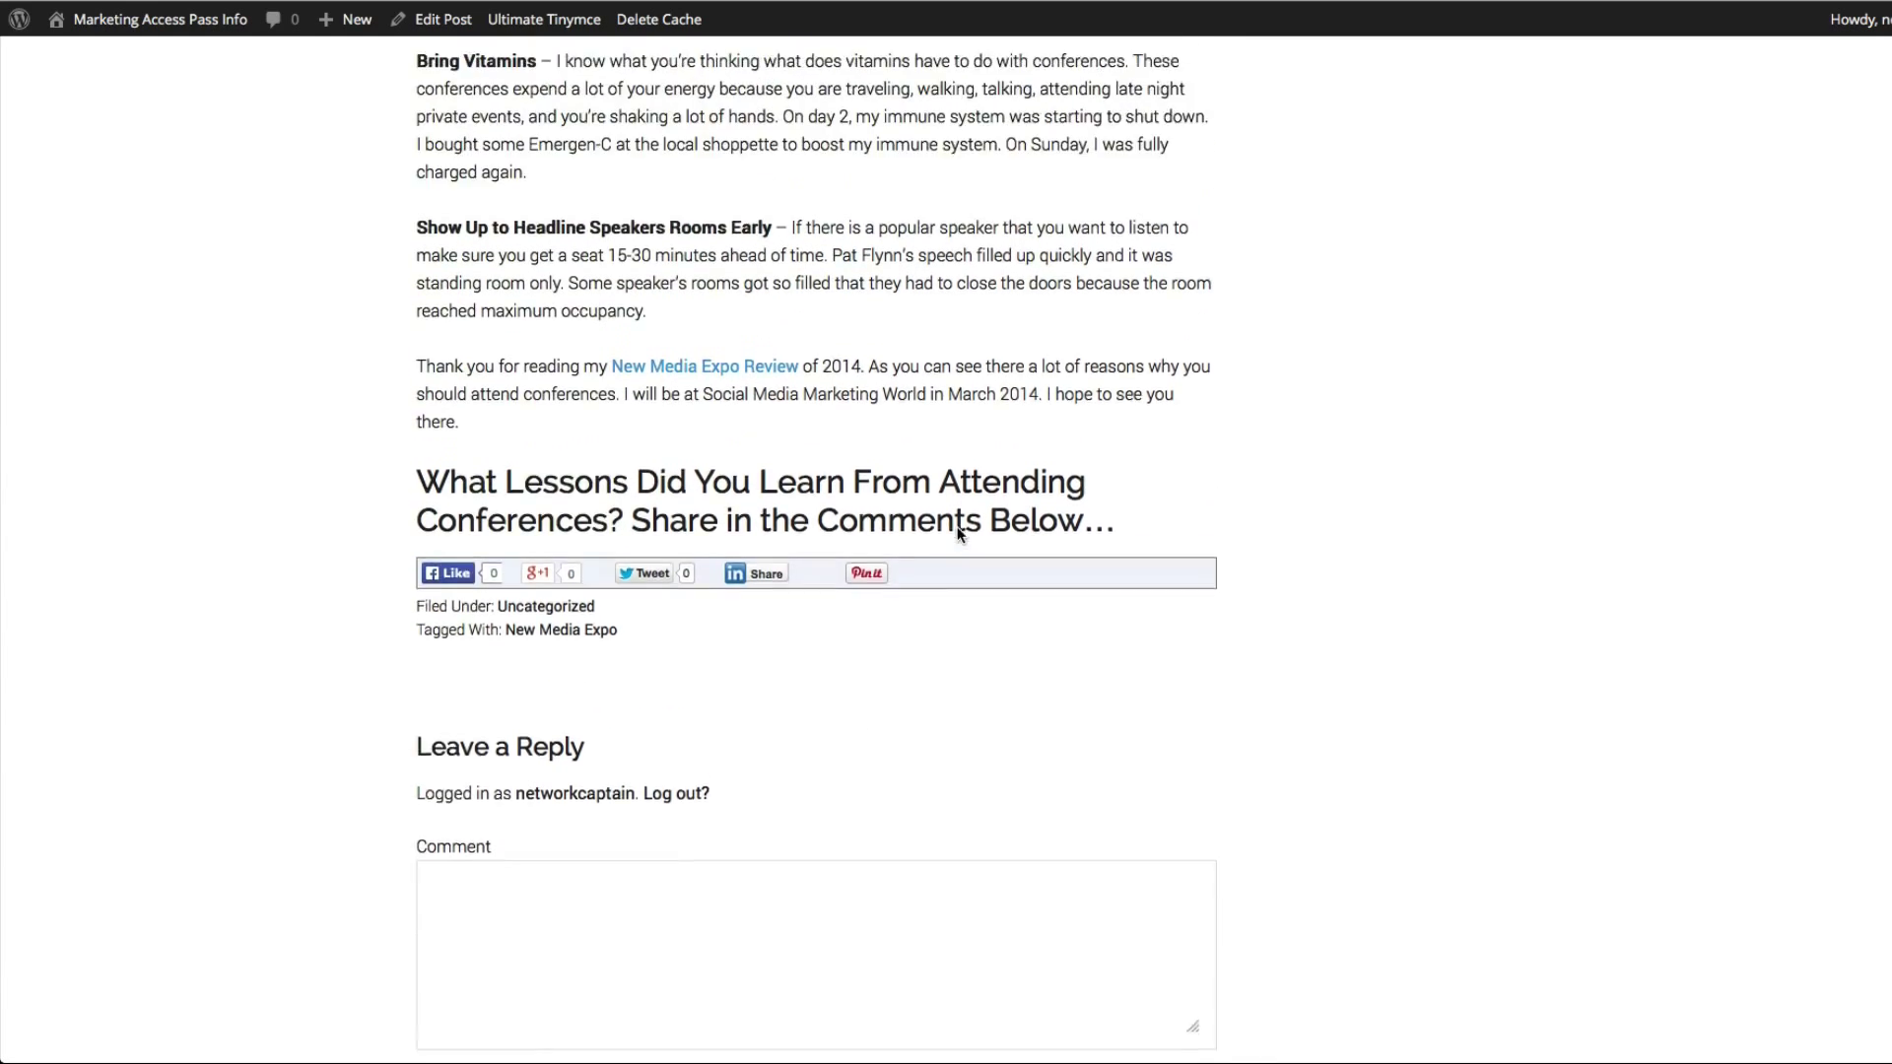
scroll(826, 525, up, 20)
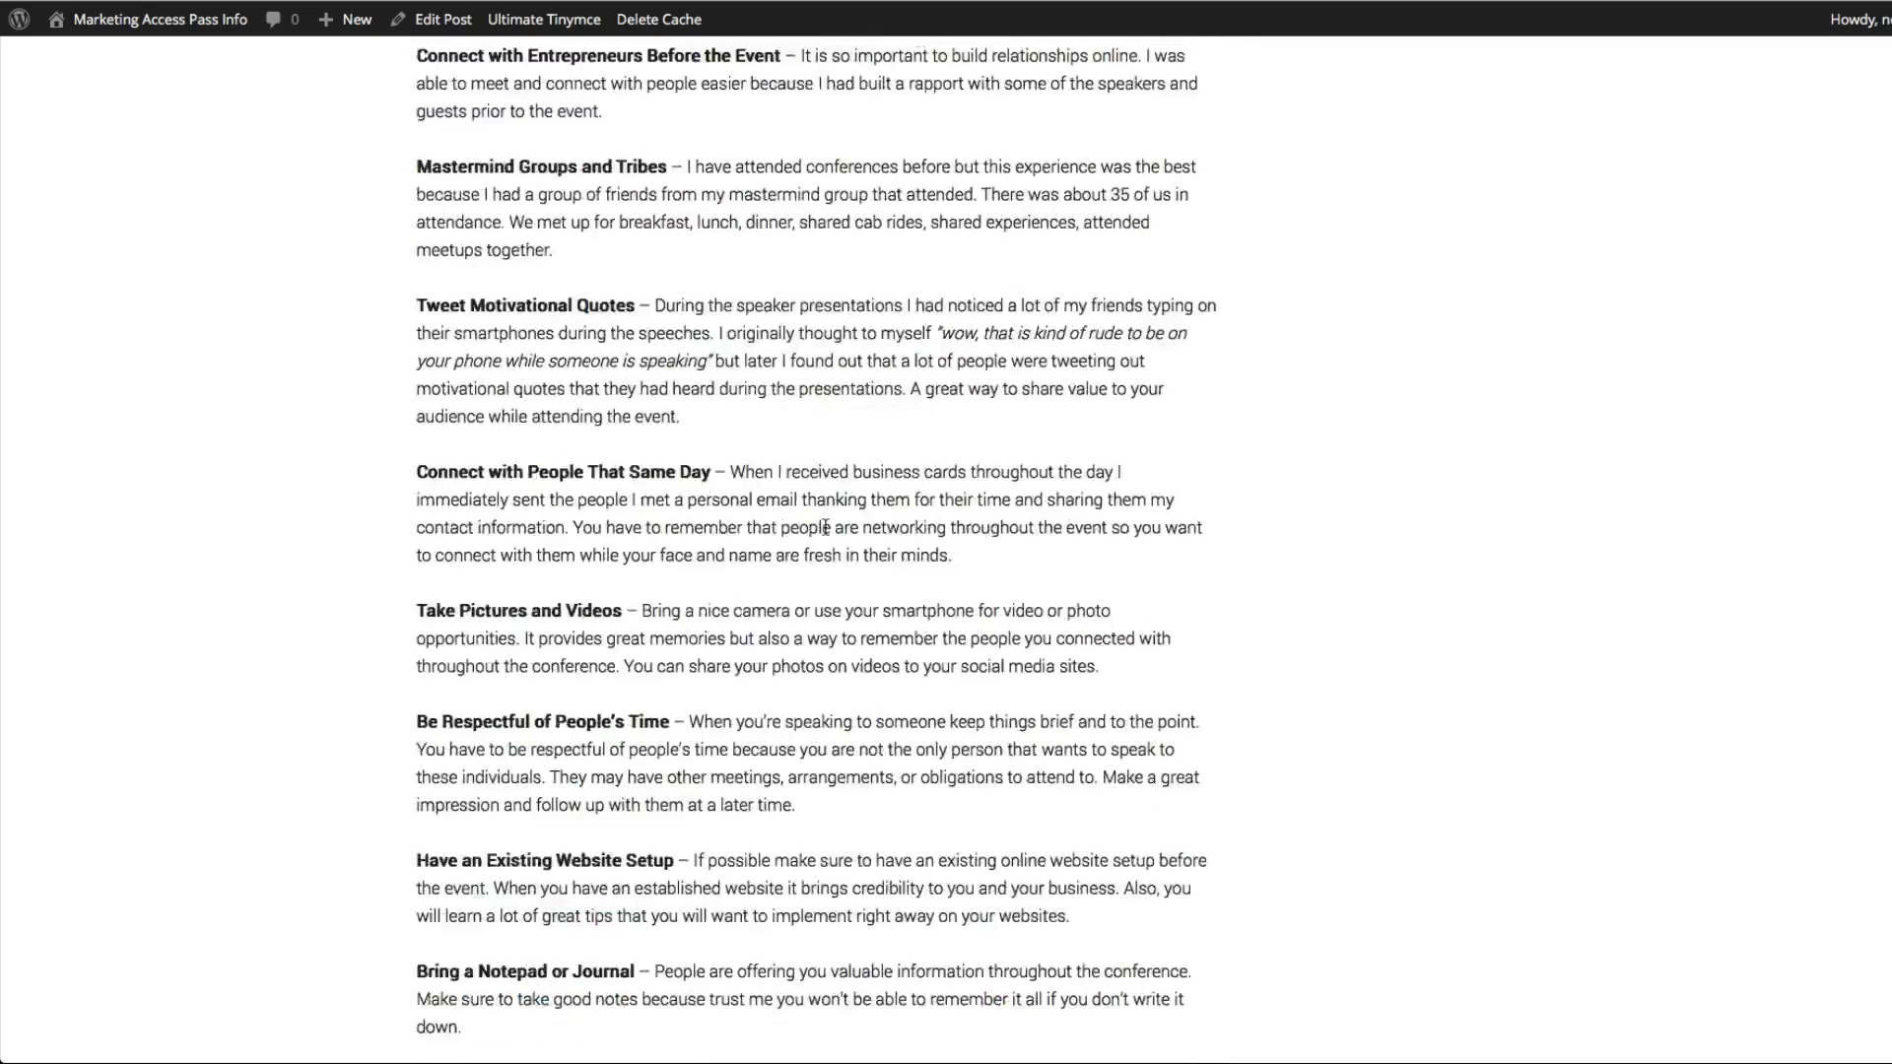